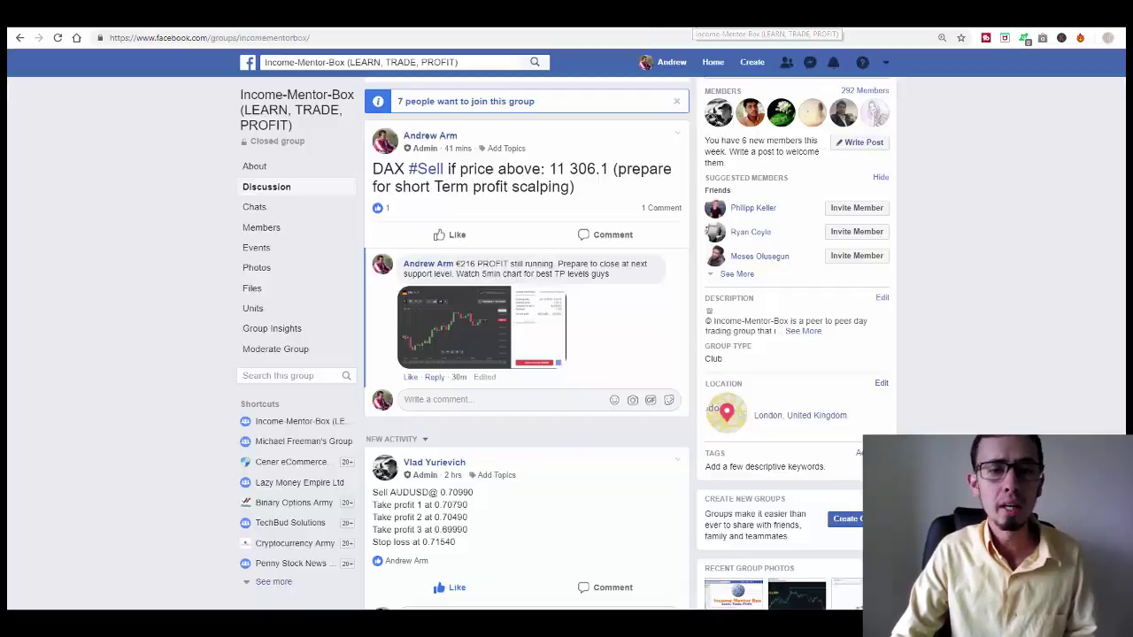
Cycle through the browser tabs, past the trading group's Facebook page, to the TradingView home page.
key(ctrl+Tab)
scroll(631, 244, up, 4)
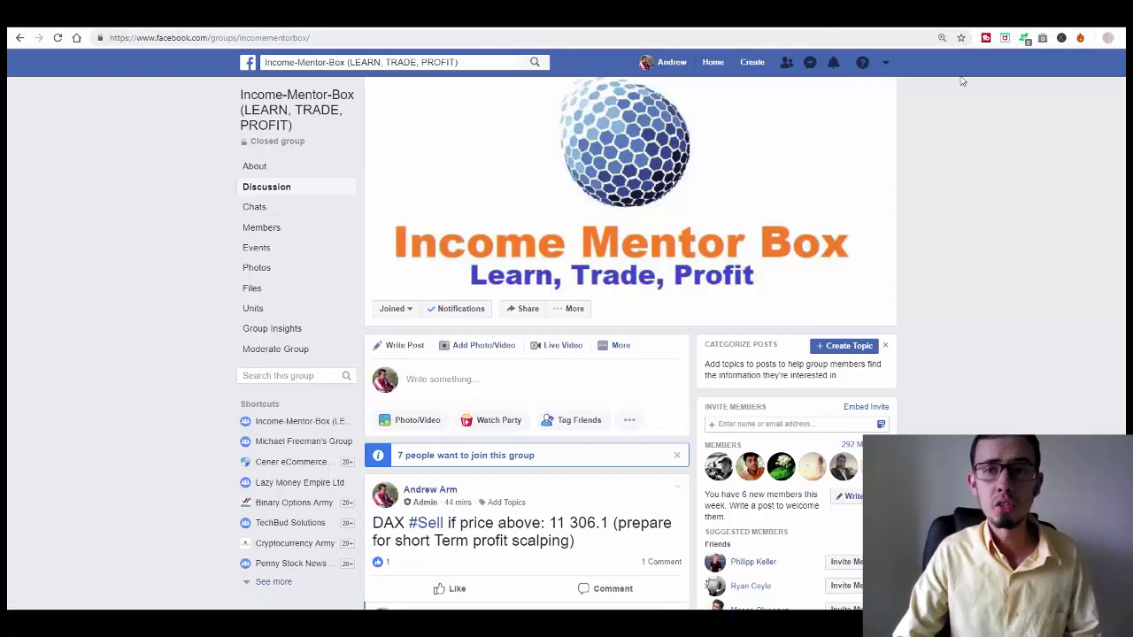
key(ctrl+Tab)
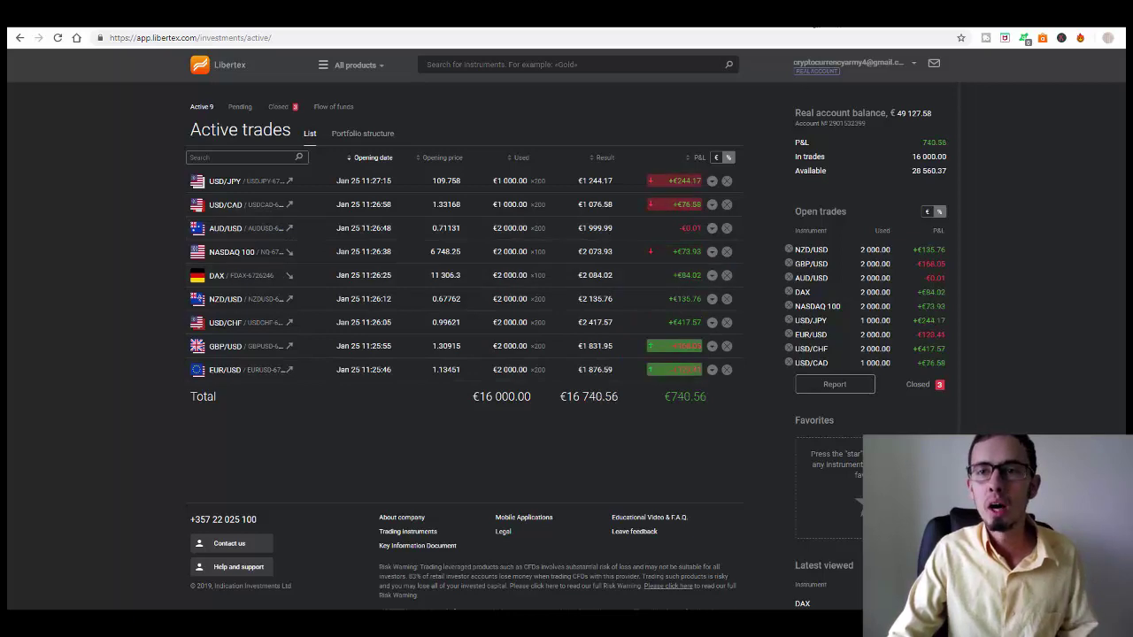
key(ctrl+Tab)
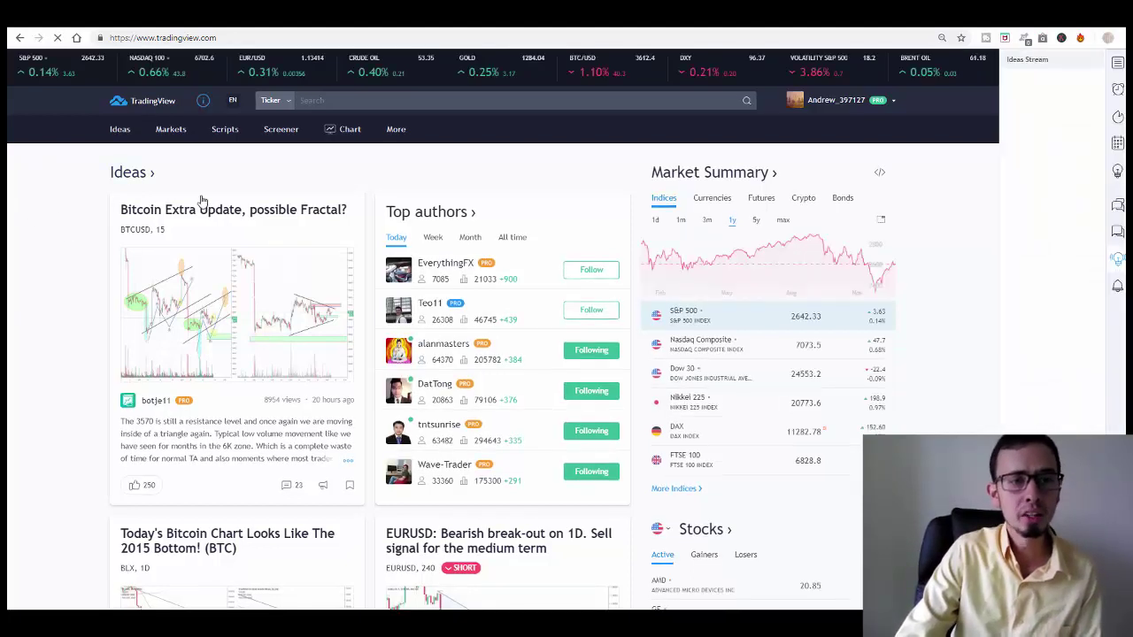
Open the Forex Screener from TradingView's Screener menu.
mouse_move(275, 131)
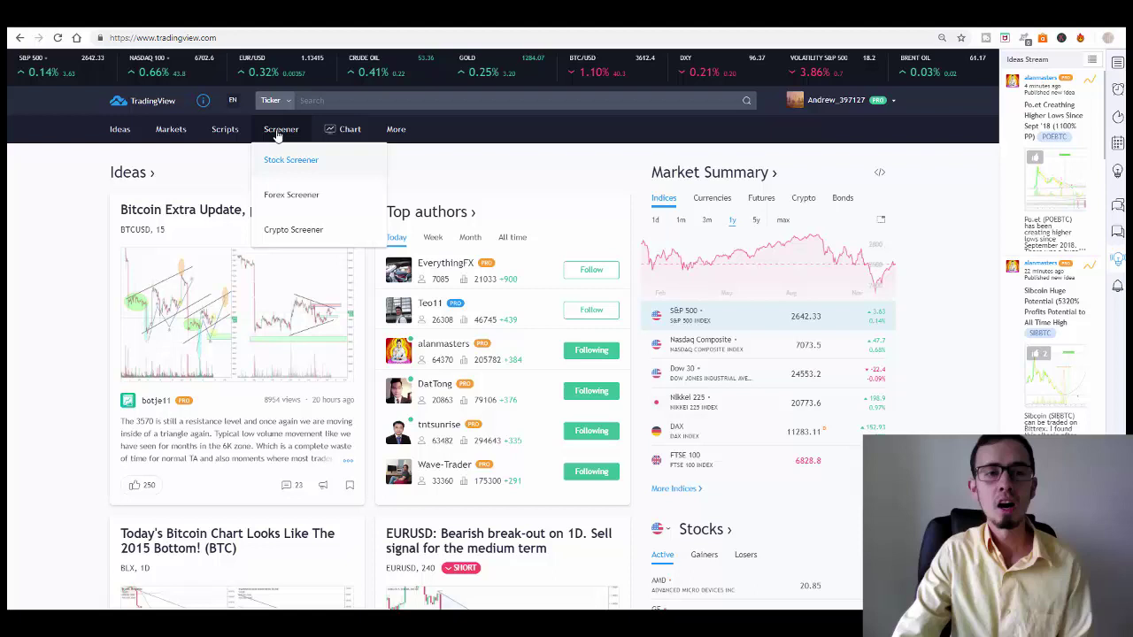
click(294, 197)
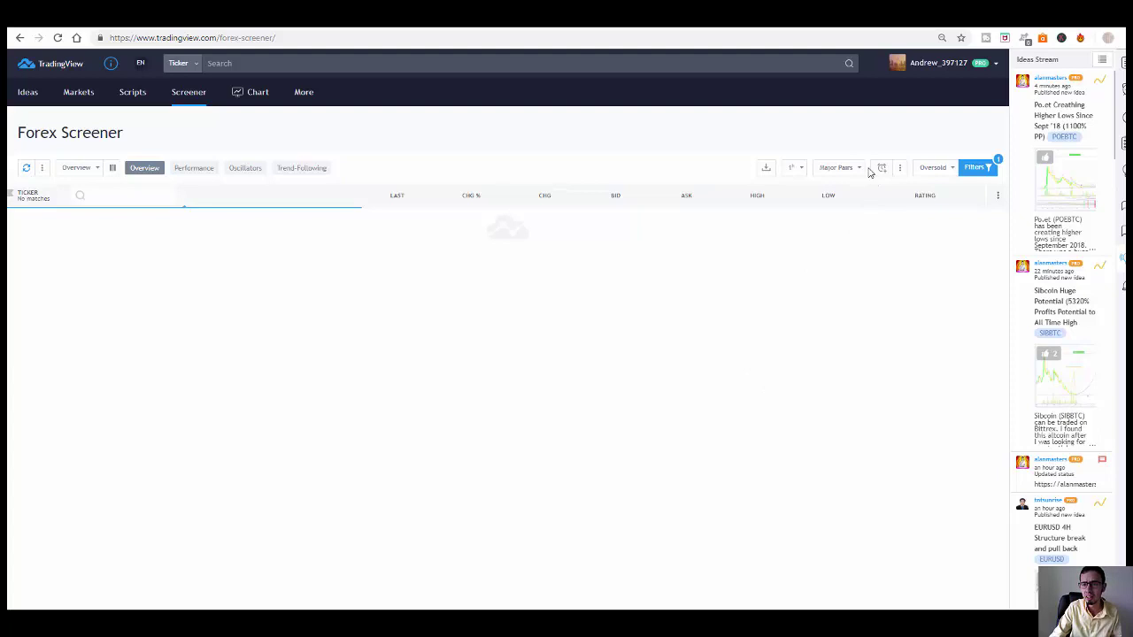
Apply the General preset screen to the forex screener.
click(801, 169)
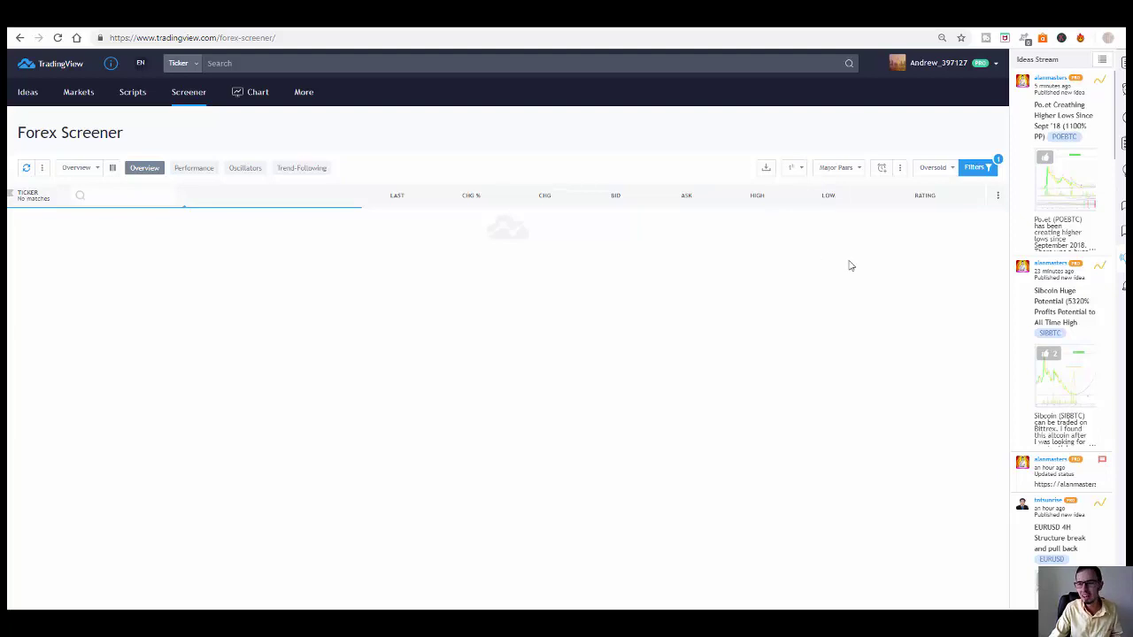
click(940, 167)
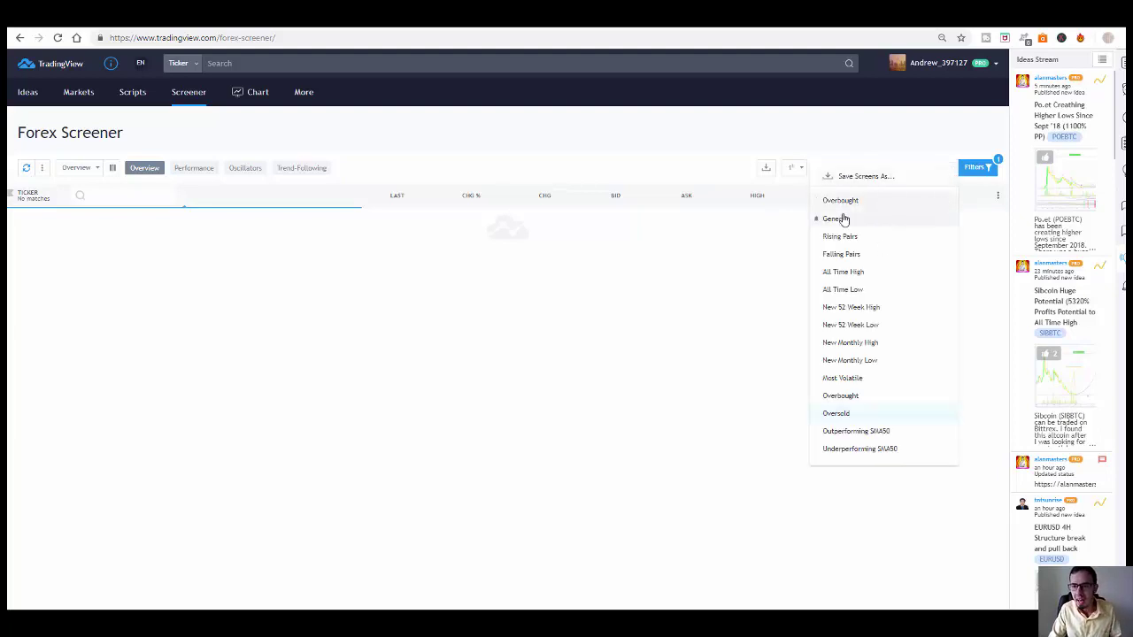
click(846, 219)
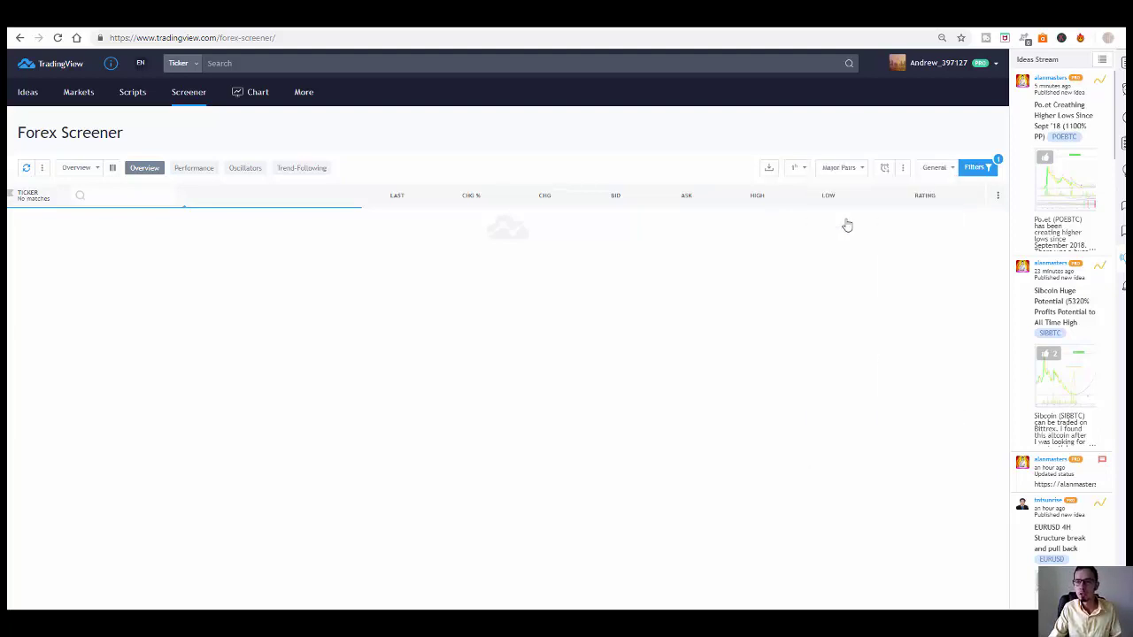
click(937, 168)
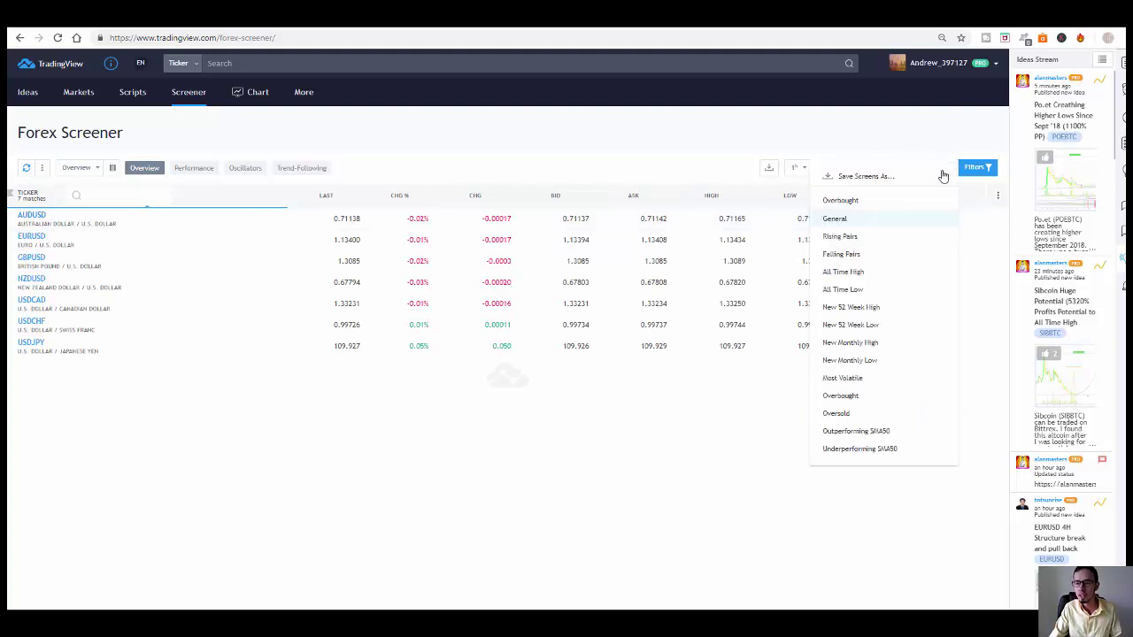
click(918, 120)
Change the pair-type filter from Major Pairs to All, listing 1886 pairs.
click(862, 170)
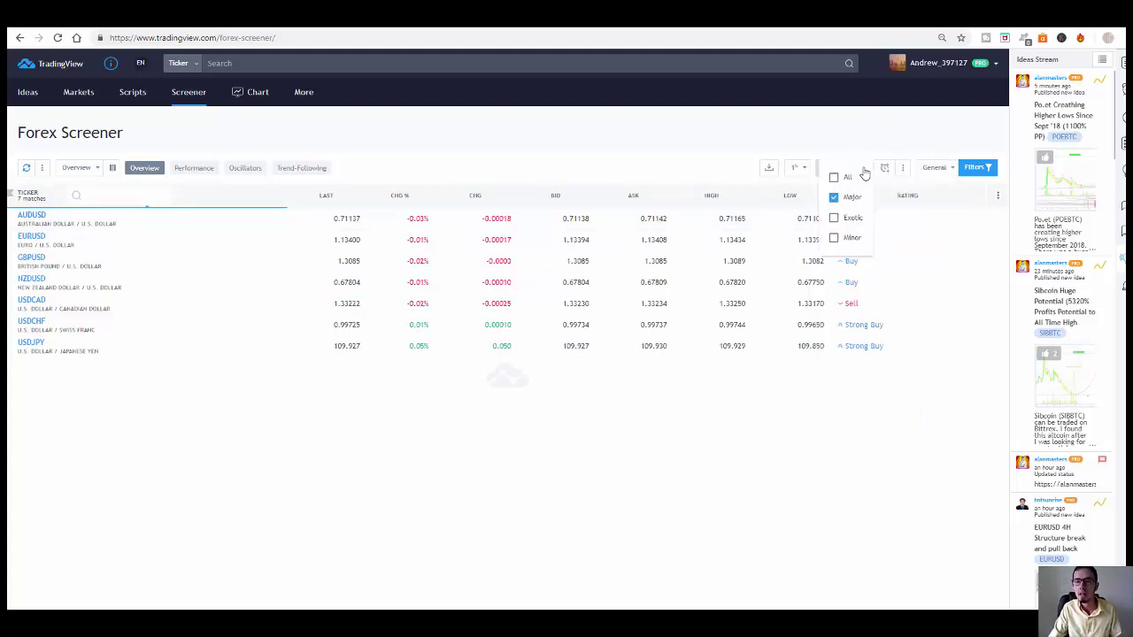
click(927, 143)
click(850, 170)
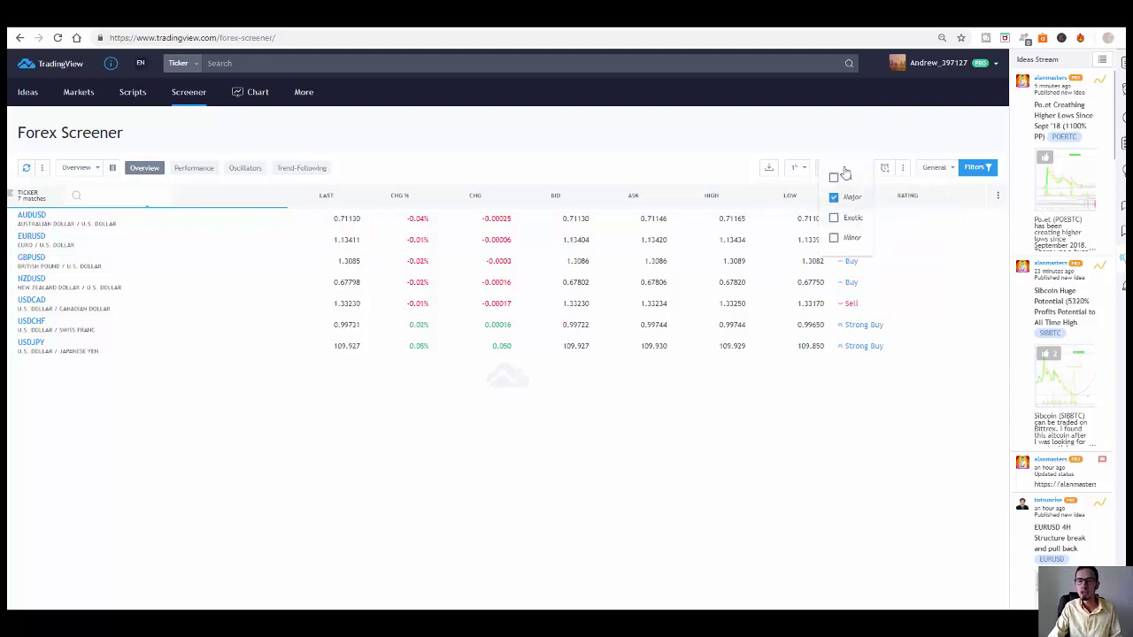
click(834, 177)
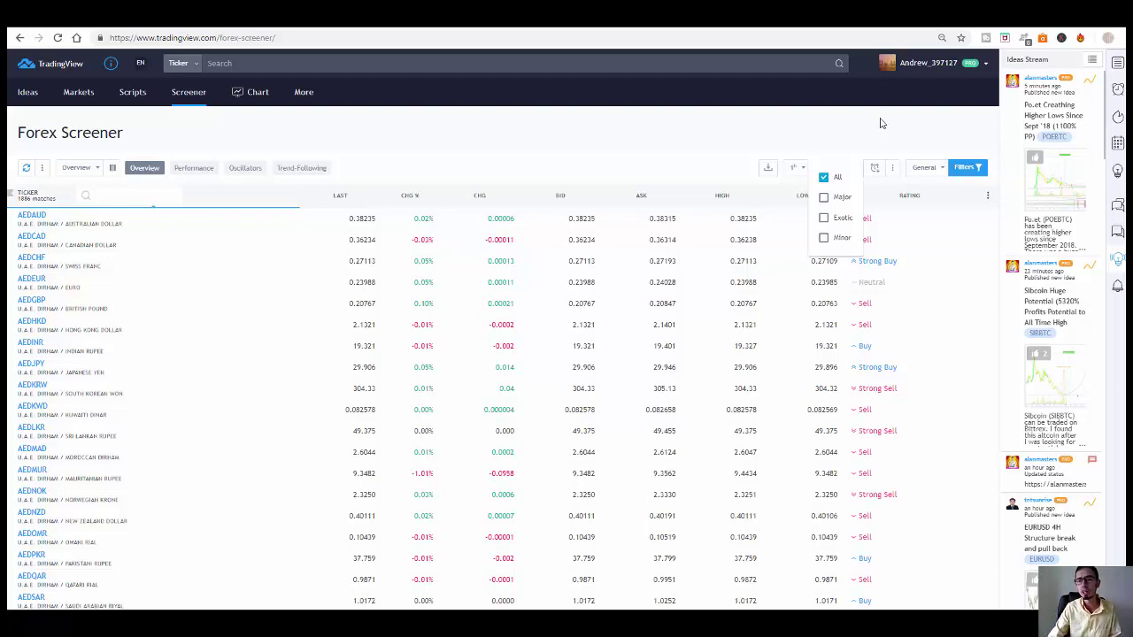
click(894, 114)
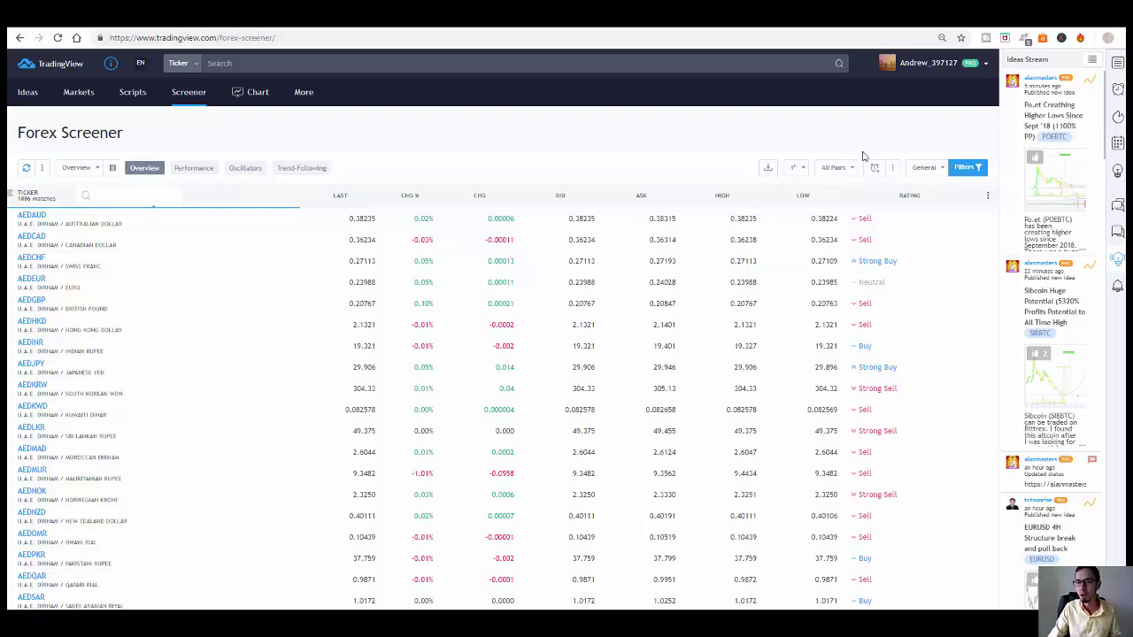
scroll(88, 473, down, 5)
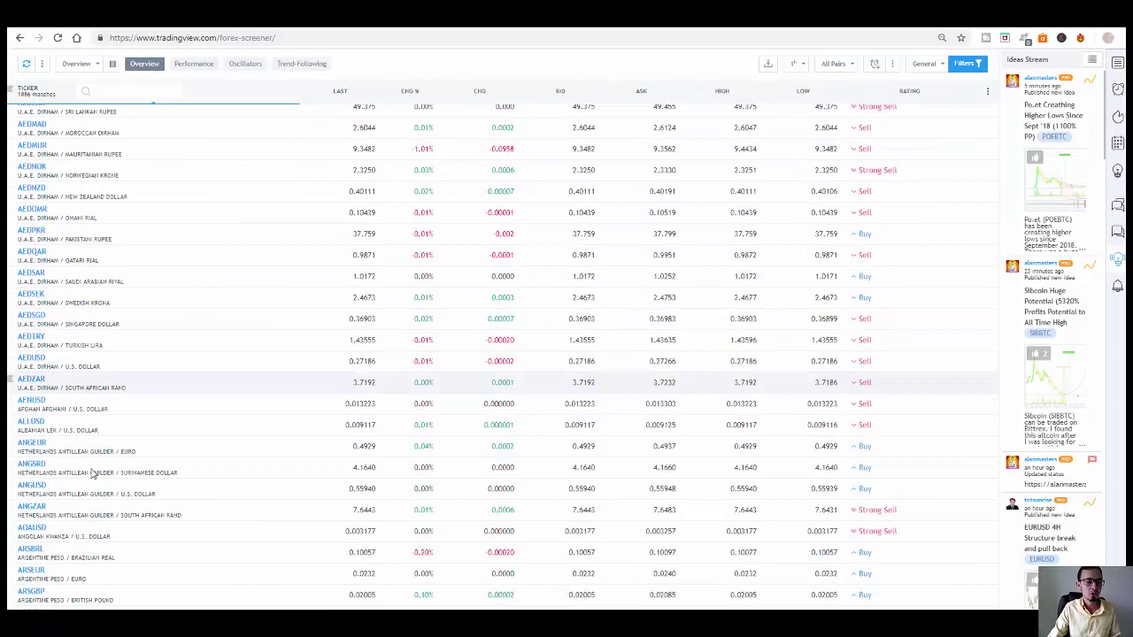
scroll(62, 478, up, 6)
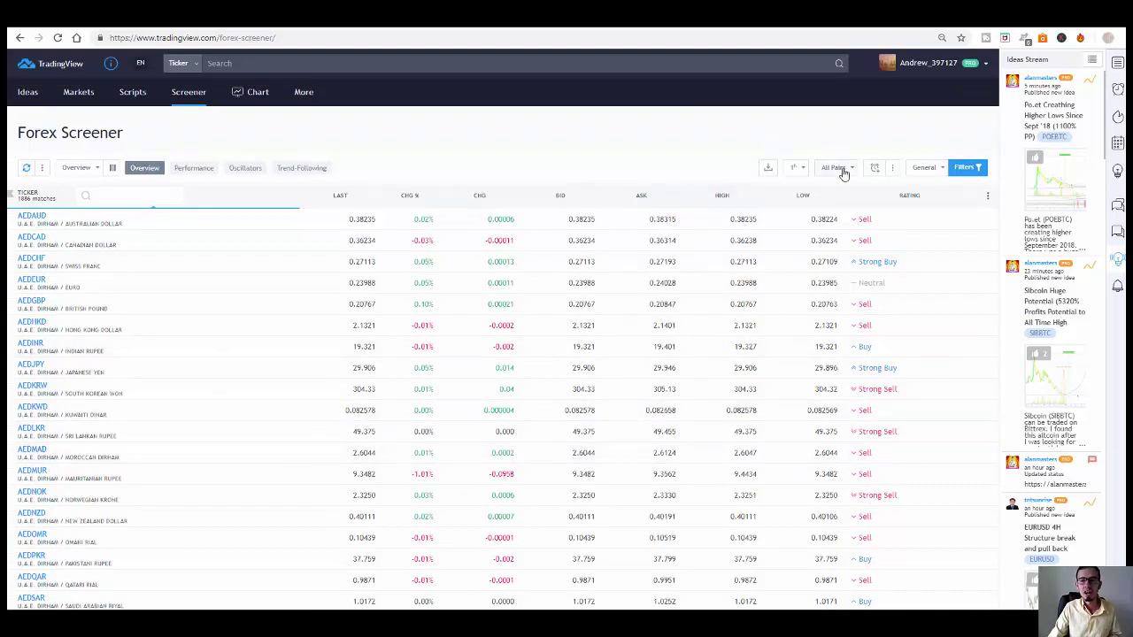
click(837, 168)
click(858, 144)
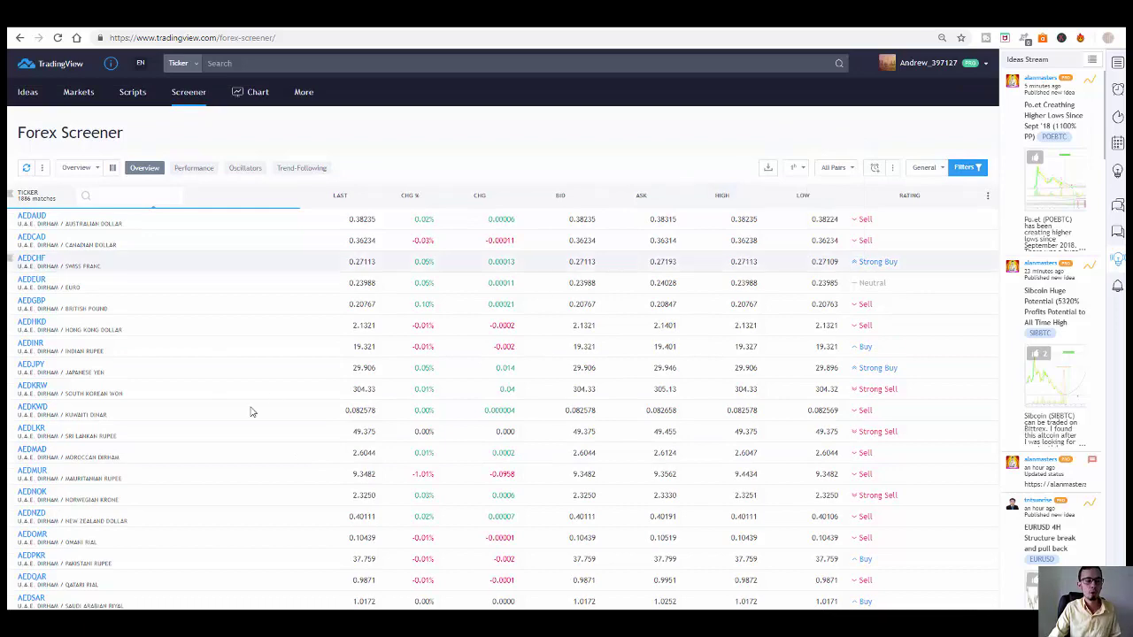
scroll(164, 495, down, 3)
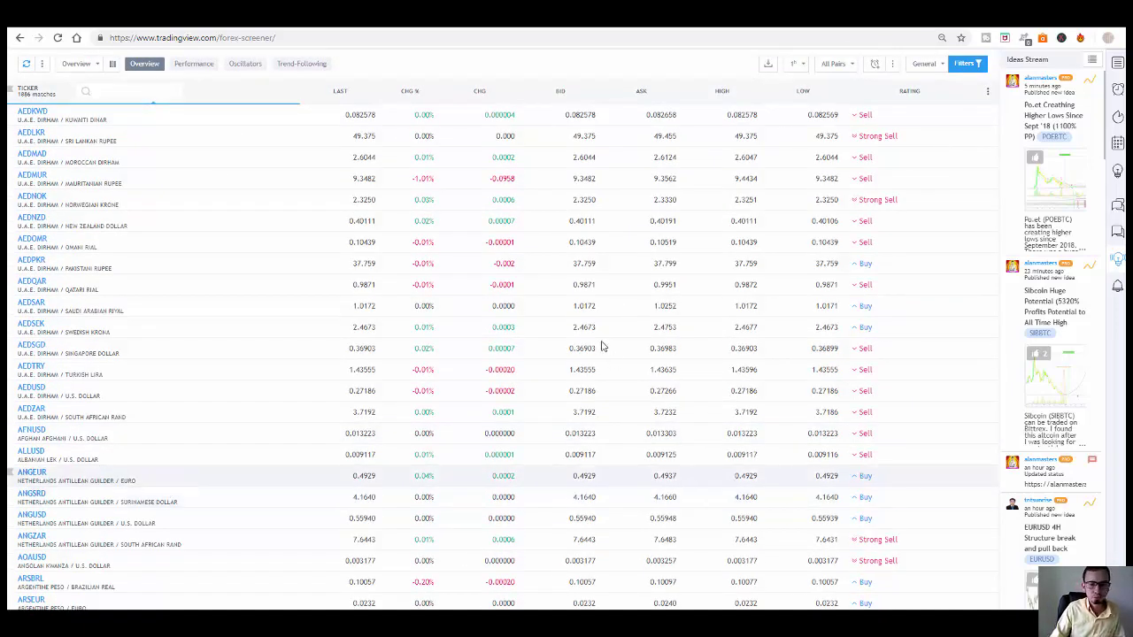
scroll(599, 344, up, 3)
click(857, 171)
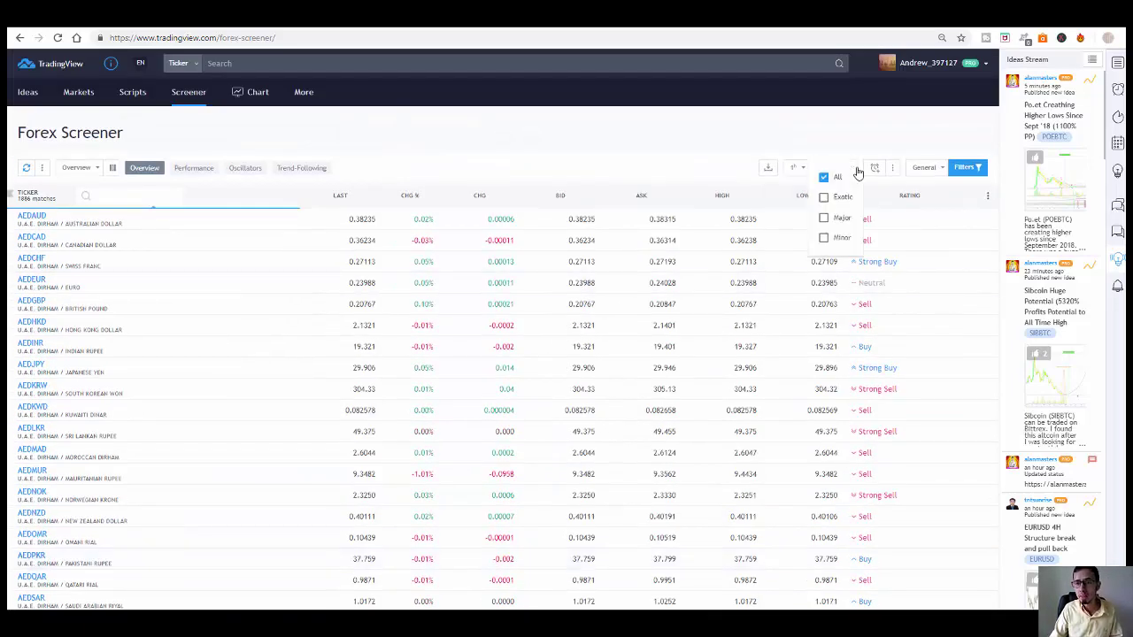
click(824, 218)
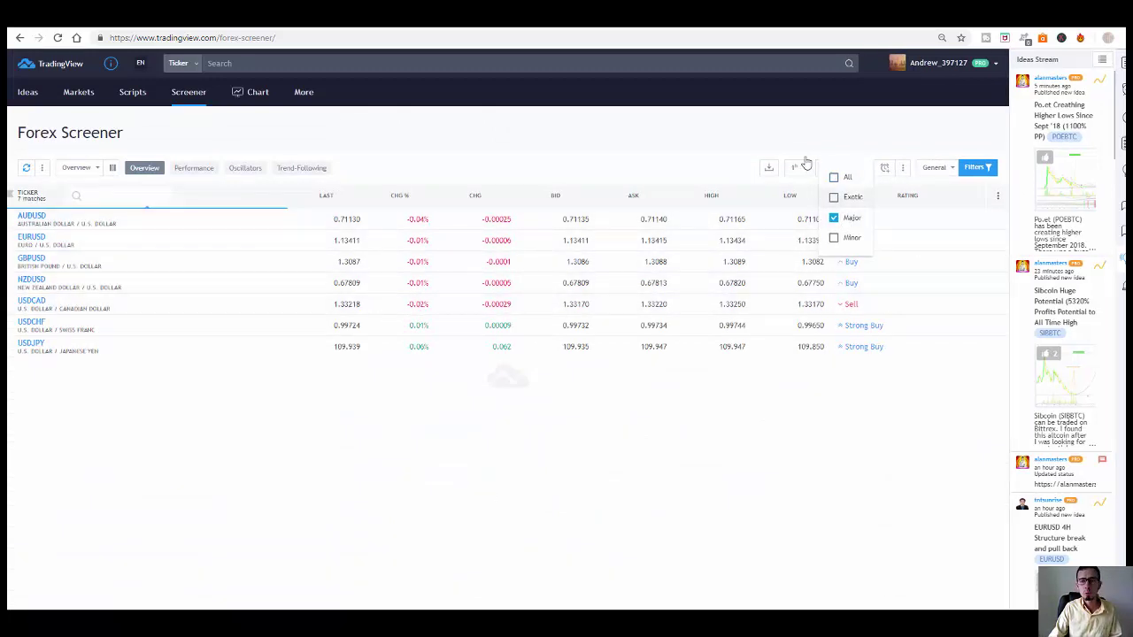
click(862, 120)
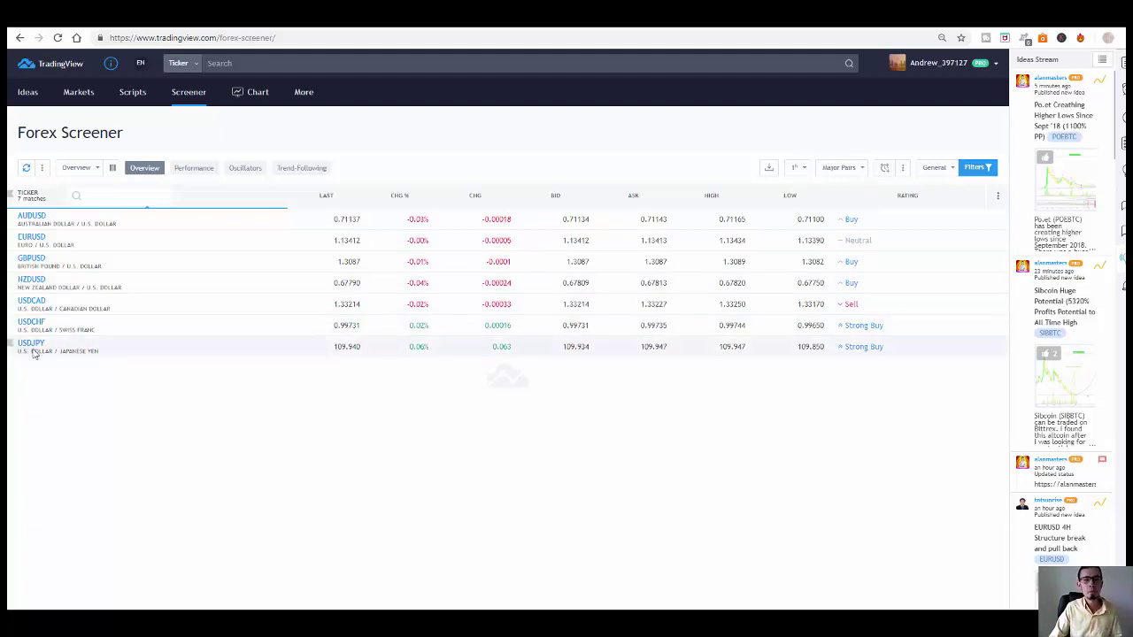
click(843, 166)
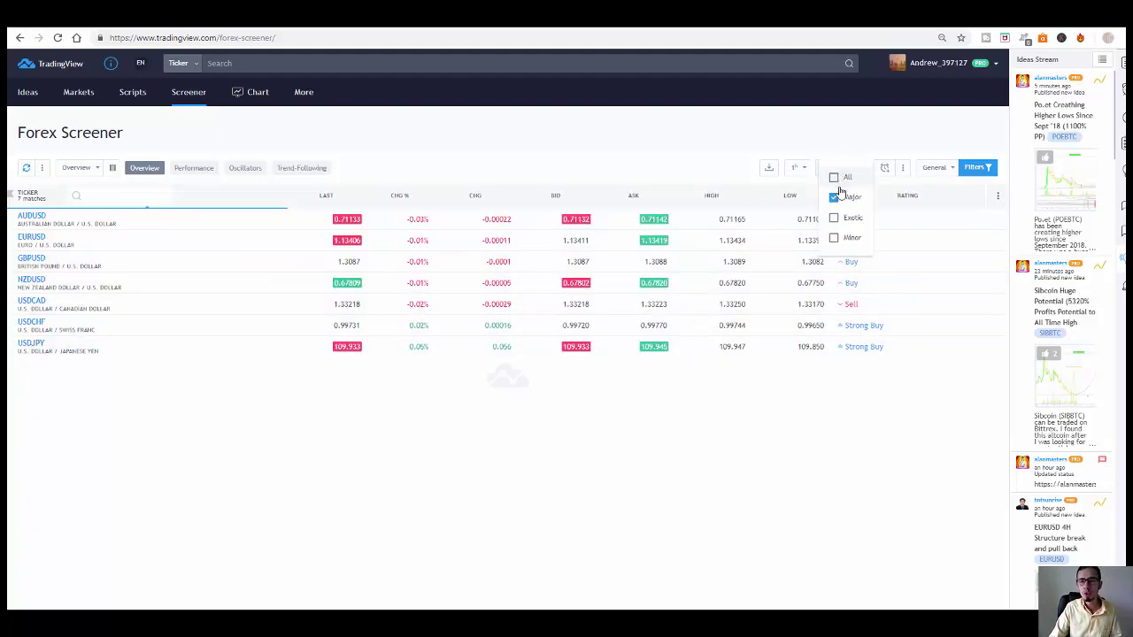
click(837, 177)
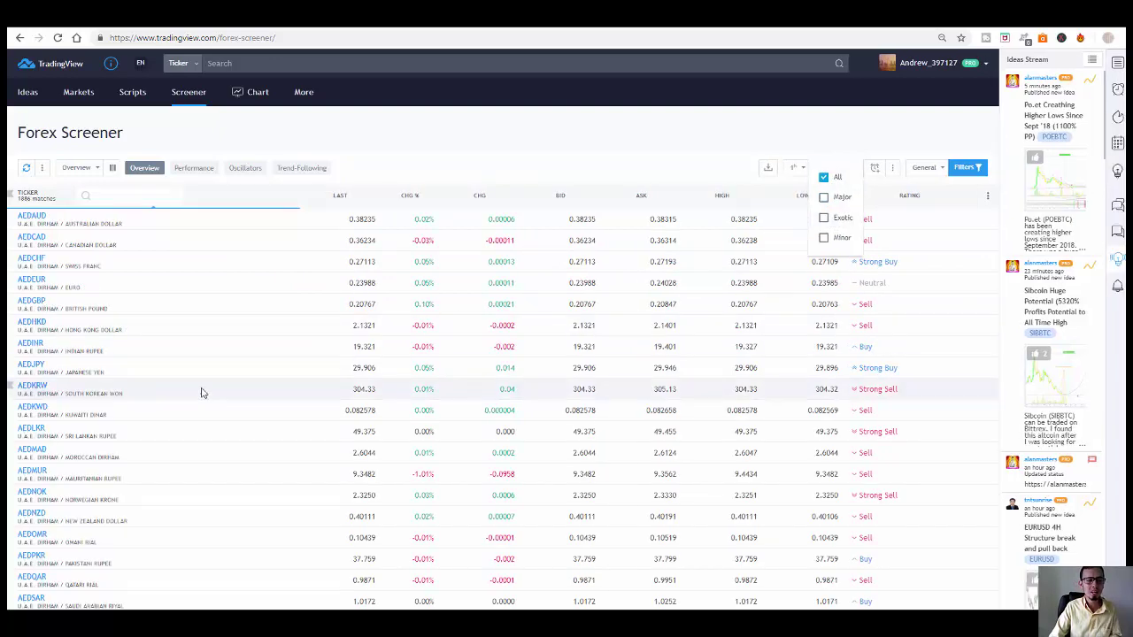
scroll(321, 334, down, 2)
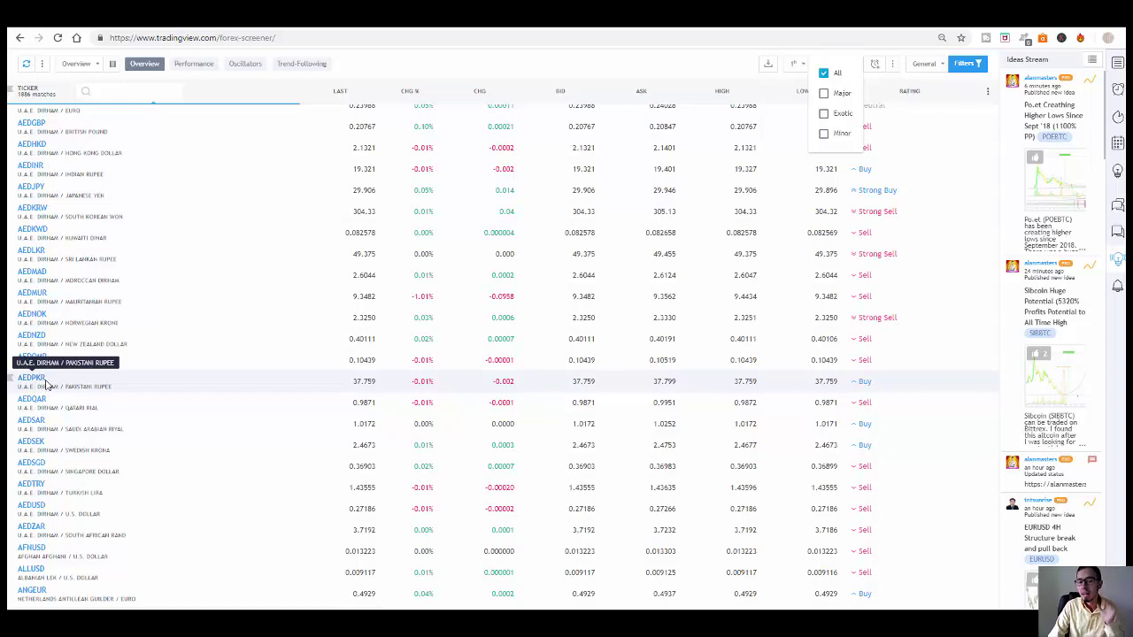
scroll(198, 425, up, 3)
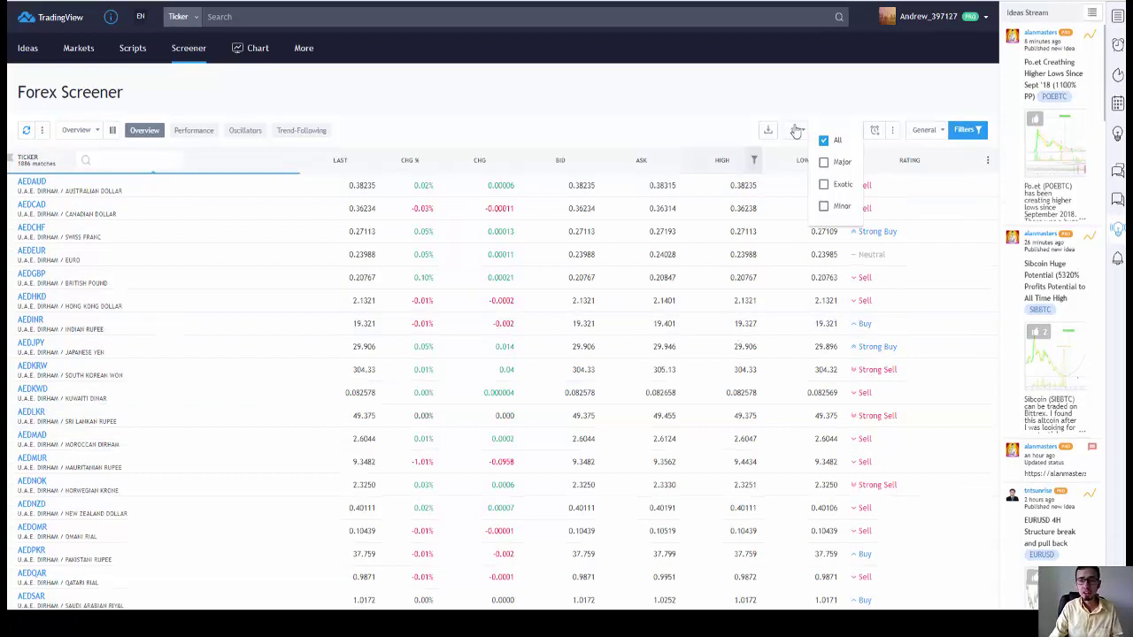
click(816, 90)
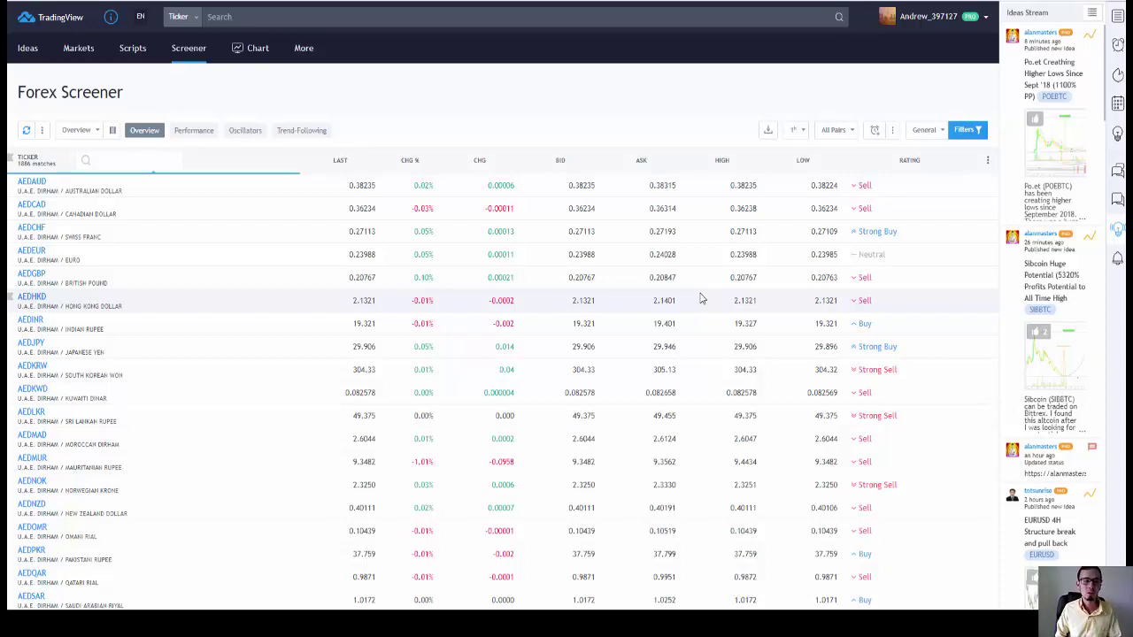
scroll(701, 298, down, 3)
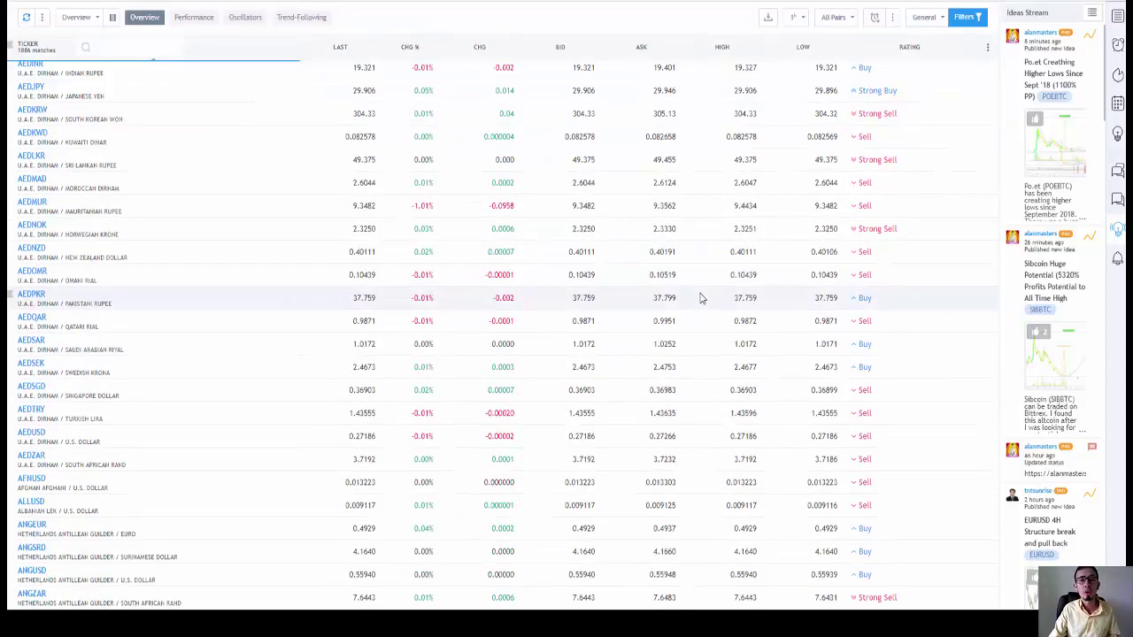
scroll(700, 298, up, 3)
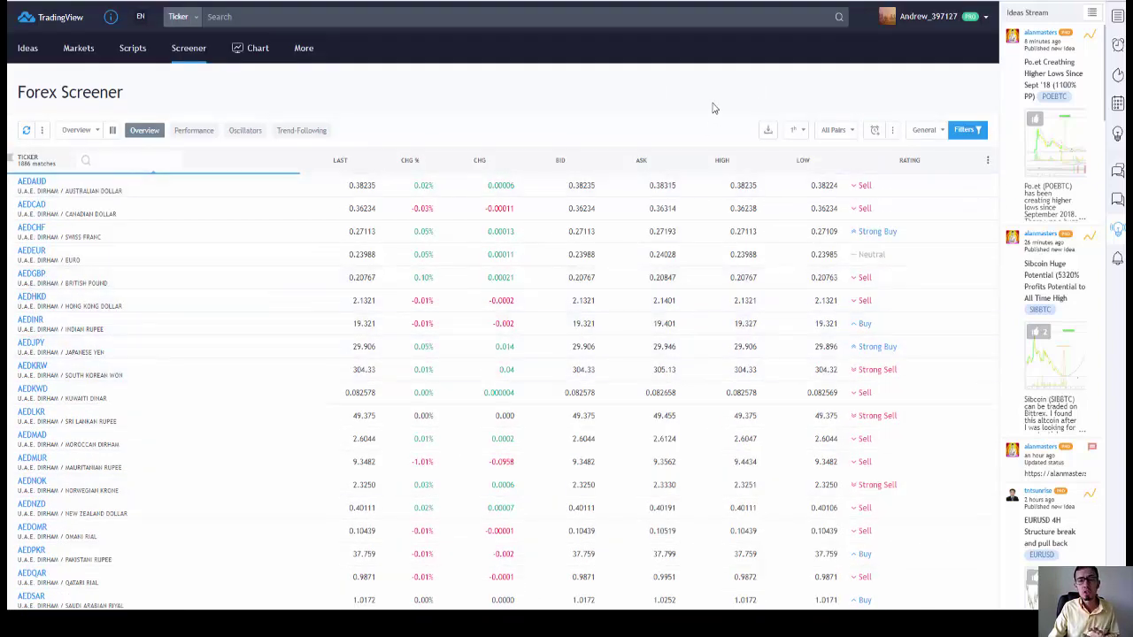
click(851, 134)
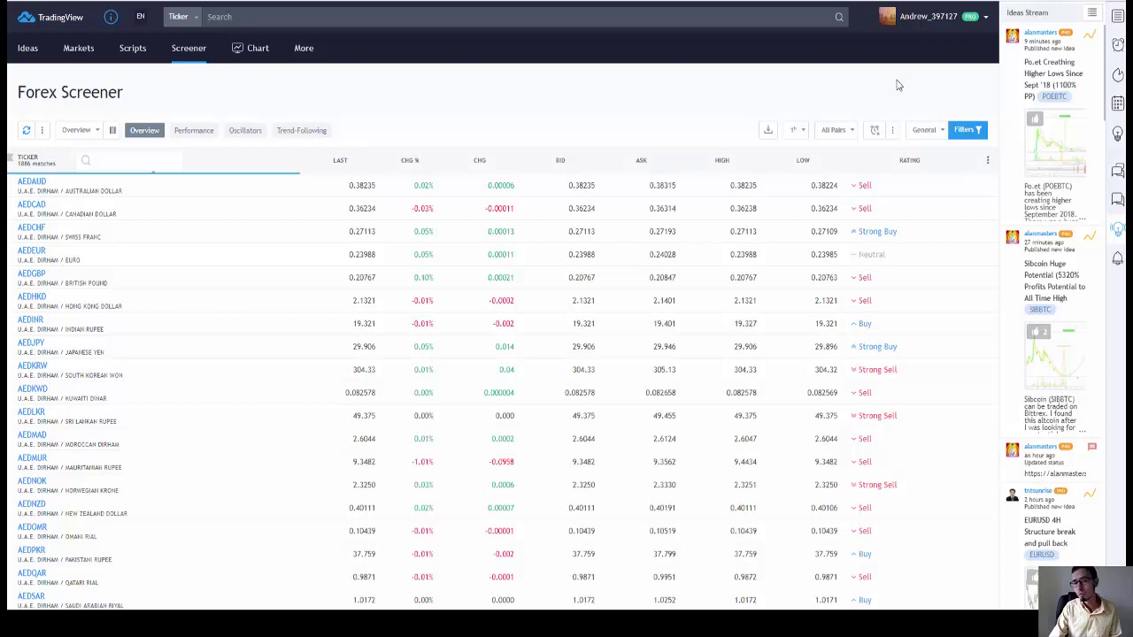
Filter the screener to Major pairs and open the NZDUSD overview page.
click(848, 131)
click(841, 185)
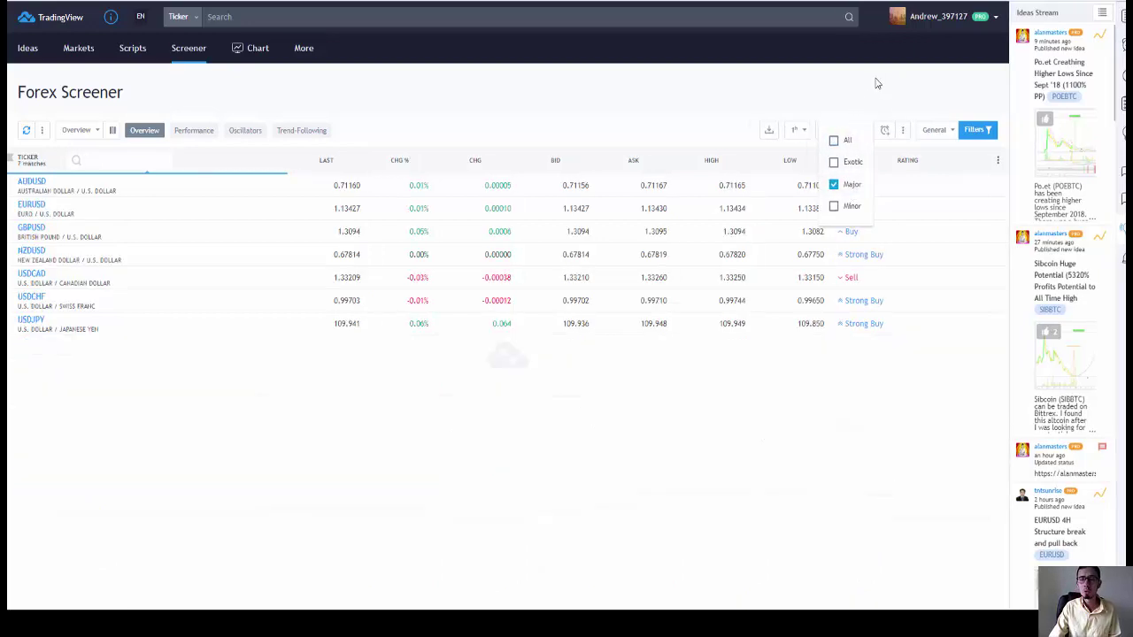
click(876, 83)
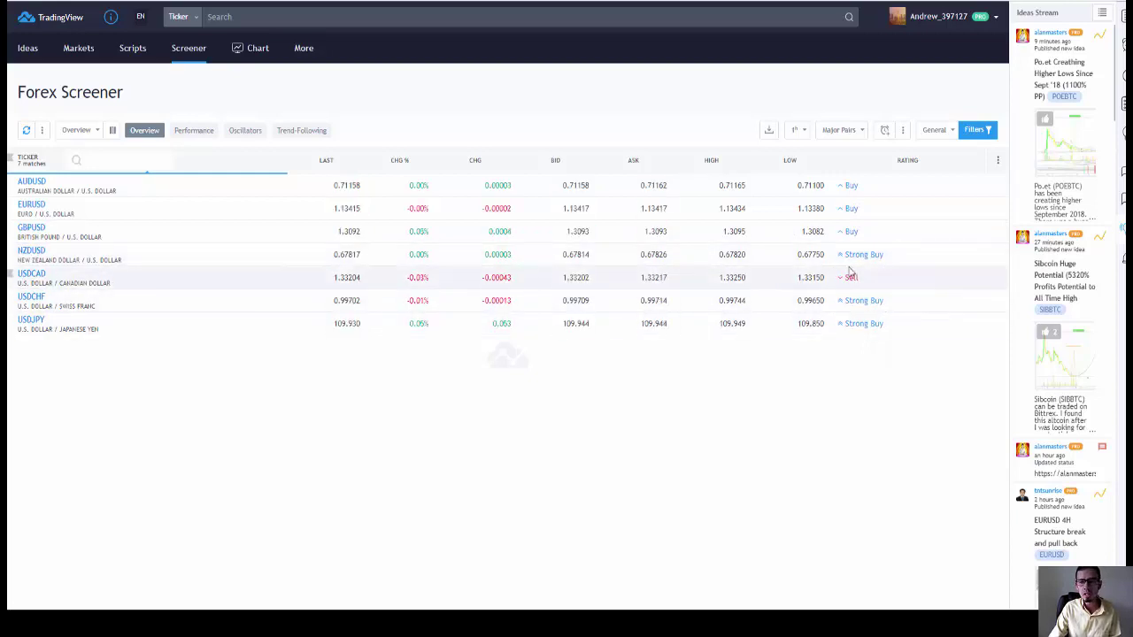
click(30, 254)
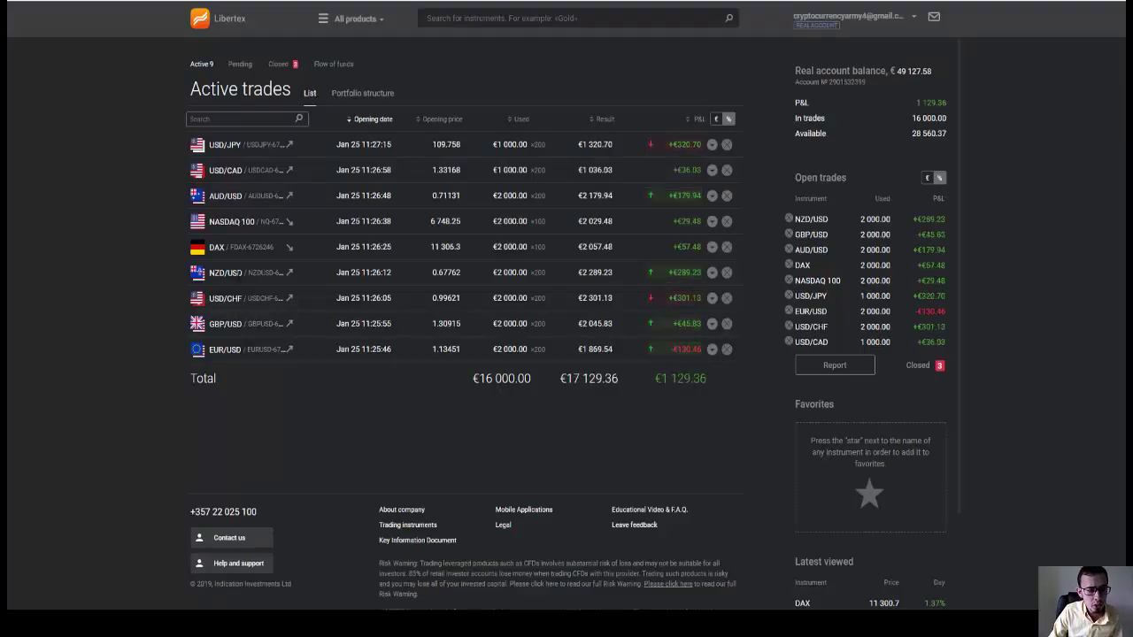
Open the NZD/USD buy position's details, showing €289.23 current profit.
click(214, 274)
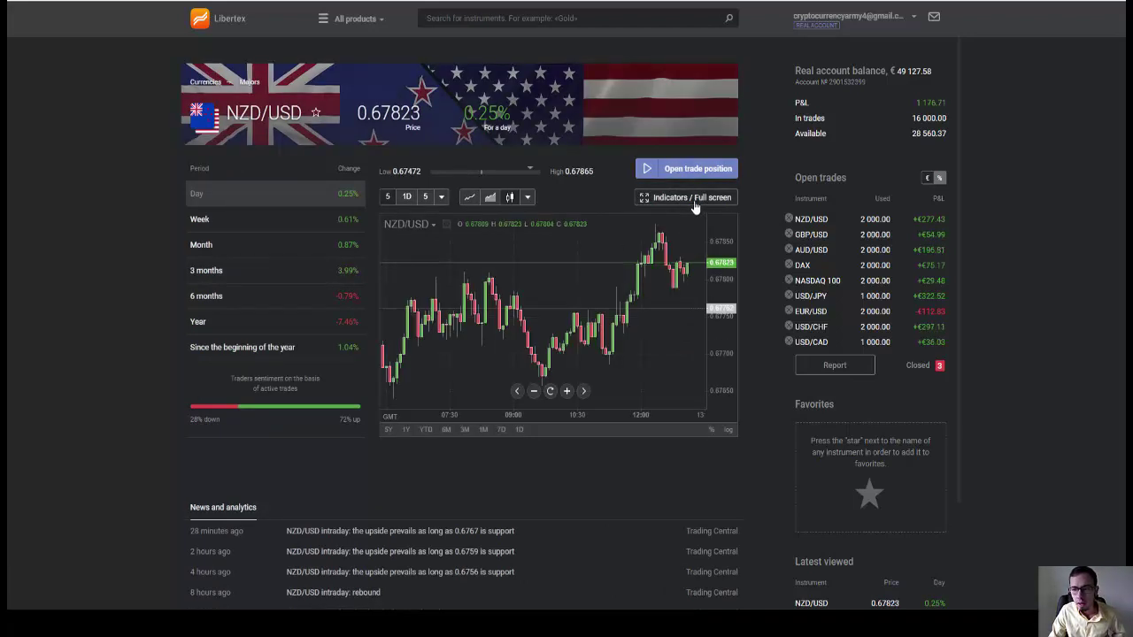
click(812, 220)
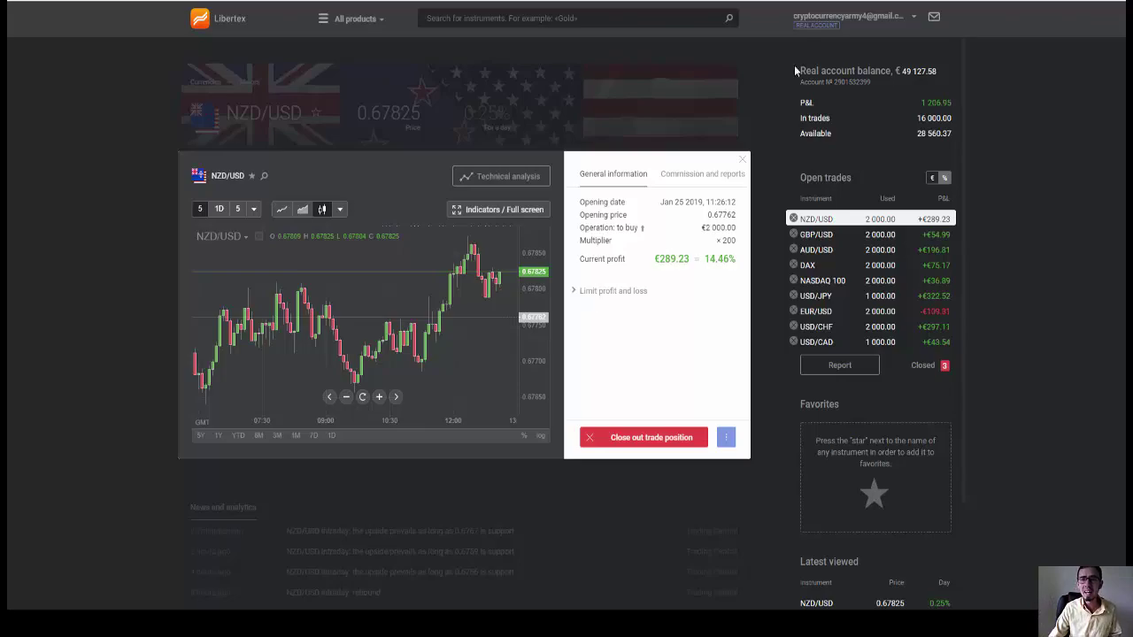
Switch from the Libertex trade panel to the TradingView NZDUSD chart.
key(ctrl+Tab)
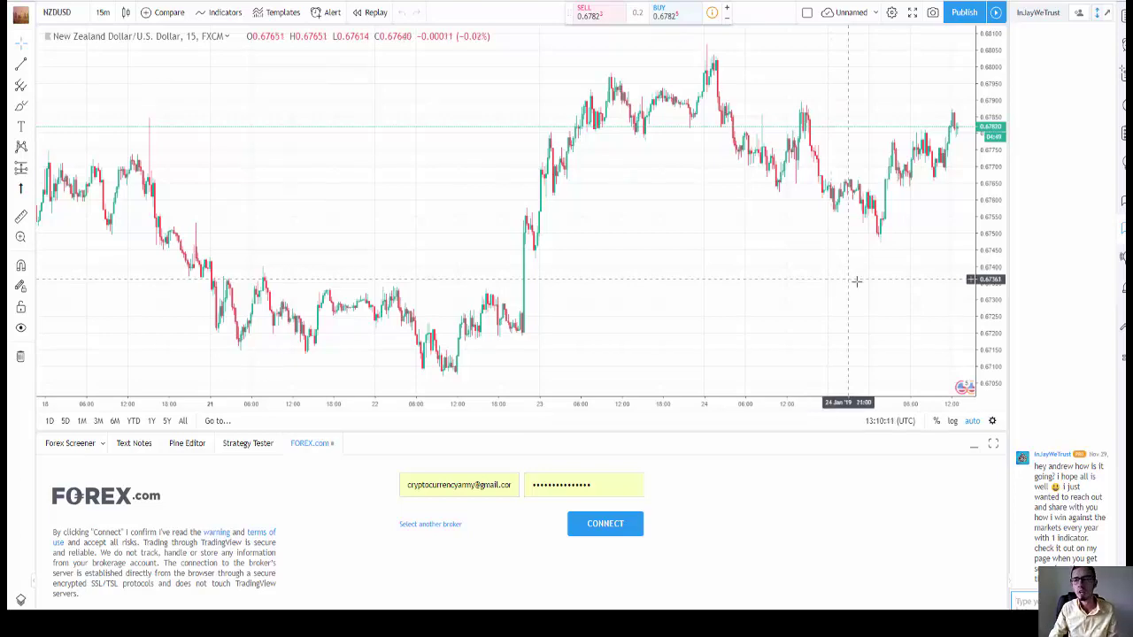
Switch the NZDUSD chart to 5-minute candles.
scroll(863, 287, up, 5)
scroll(797, 215, down, 3)
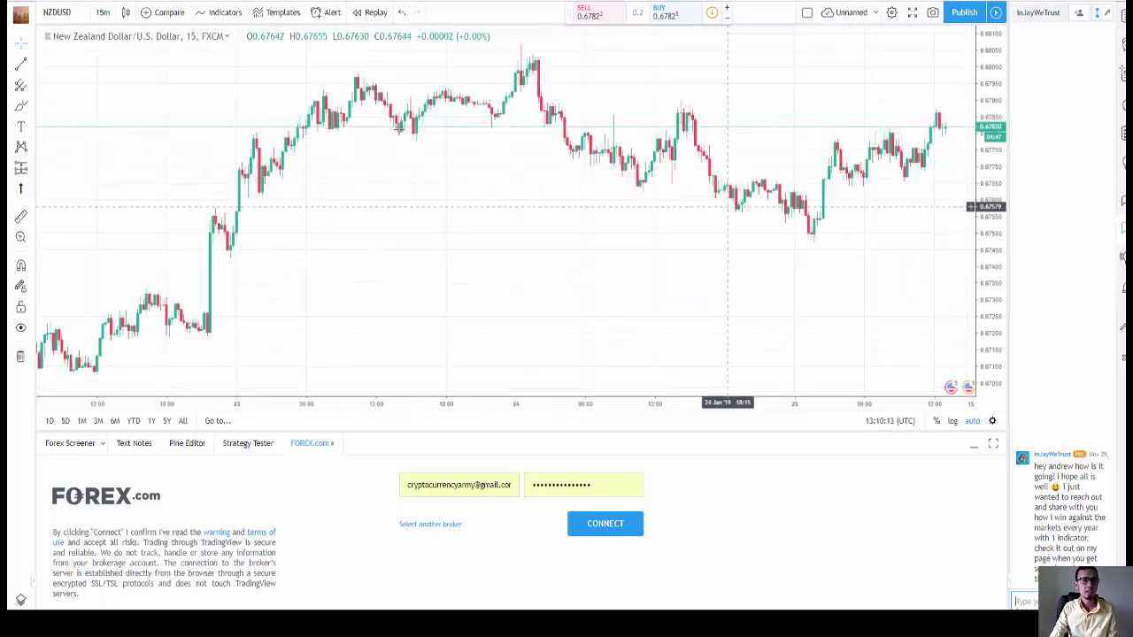
scroll(415, 177, down, 2)
click(103, 11)
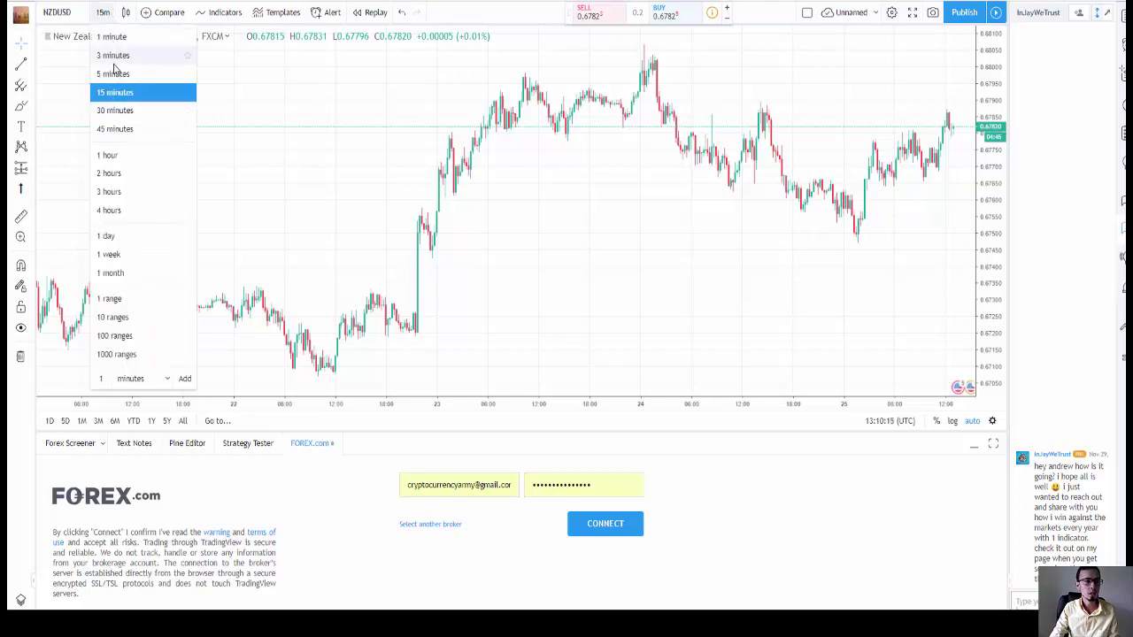
click(115, 74)
scroll(761, 246, down, 2)
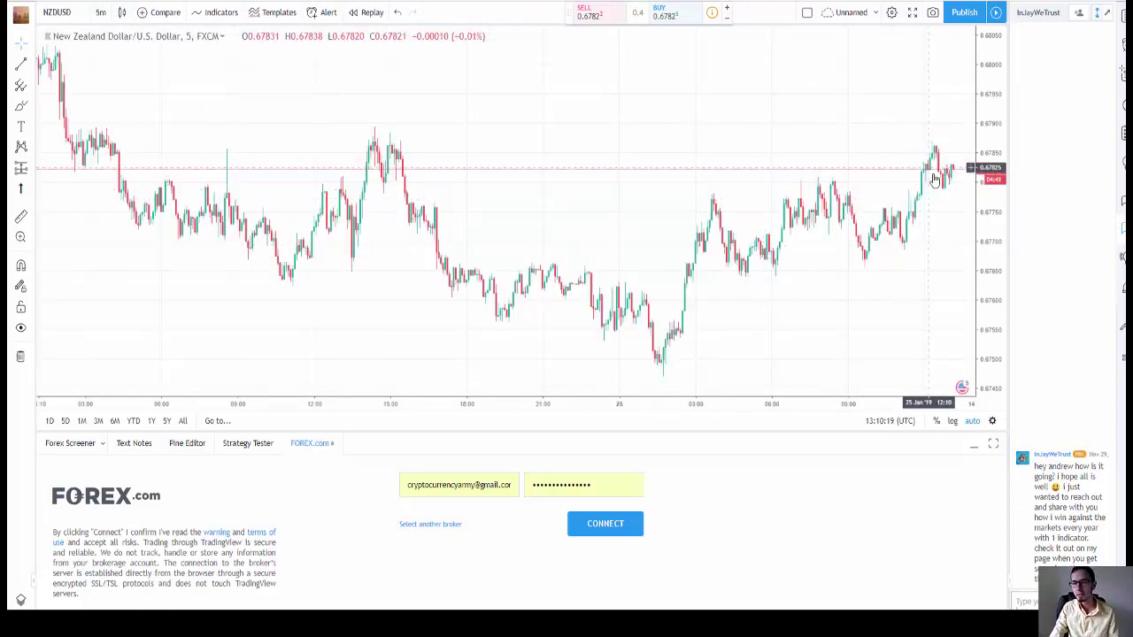
Draw the first horizontal line across the candle highs.
click(20, 68)
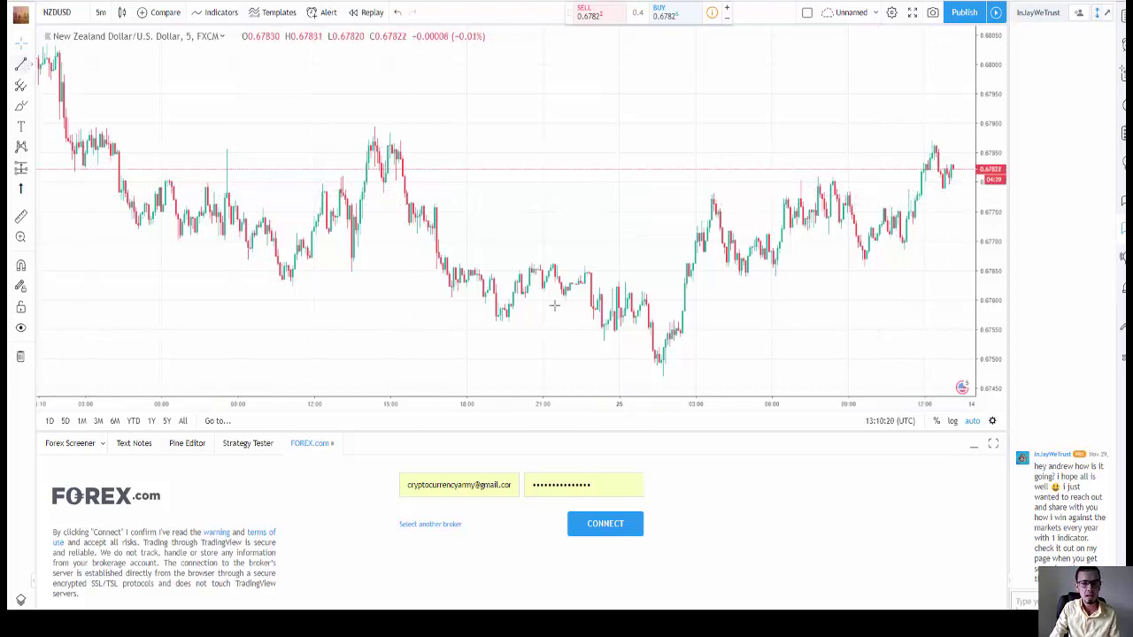
click(538, 200)
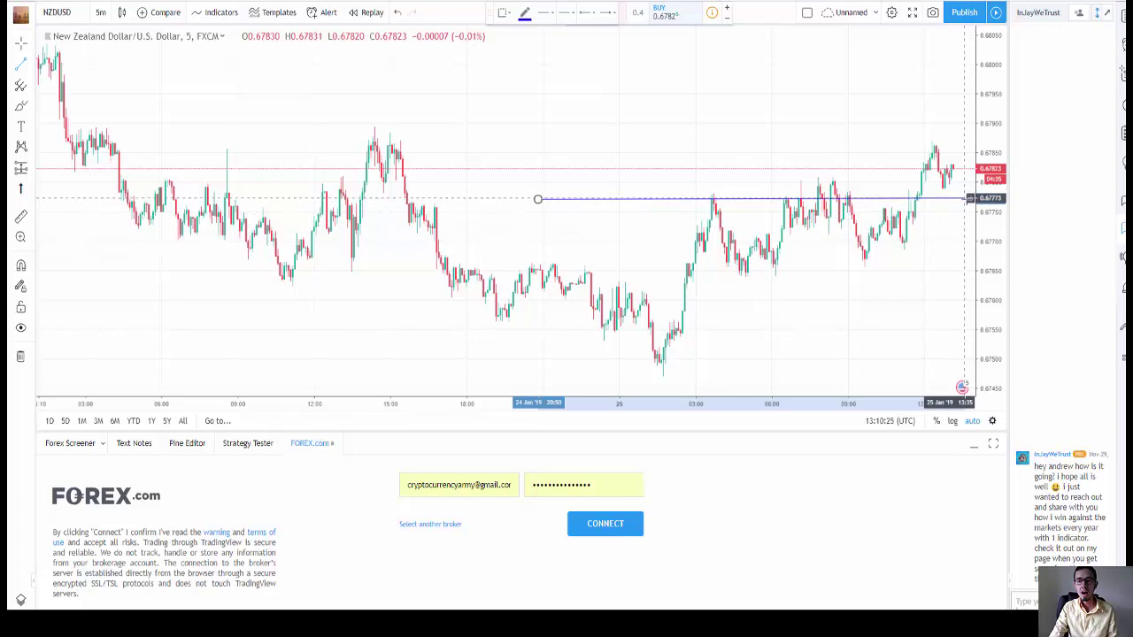
click(970, 201)
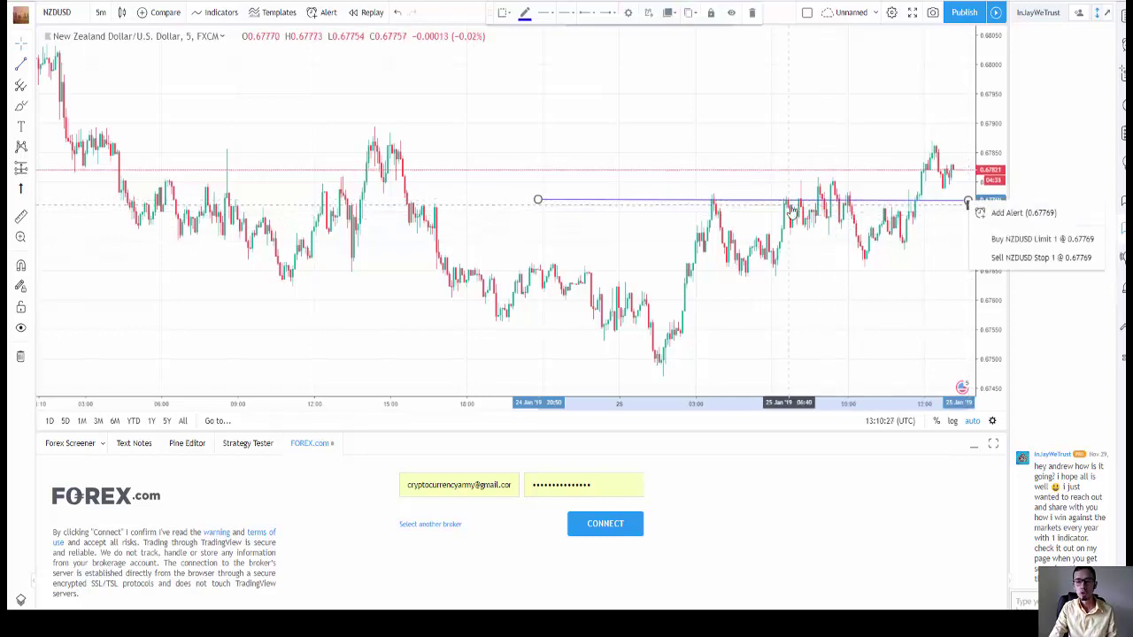
drag(764, 202, 791, 199)
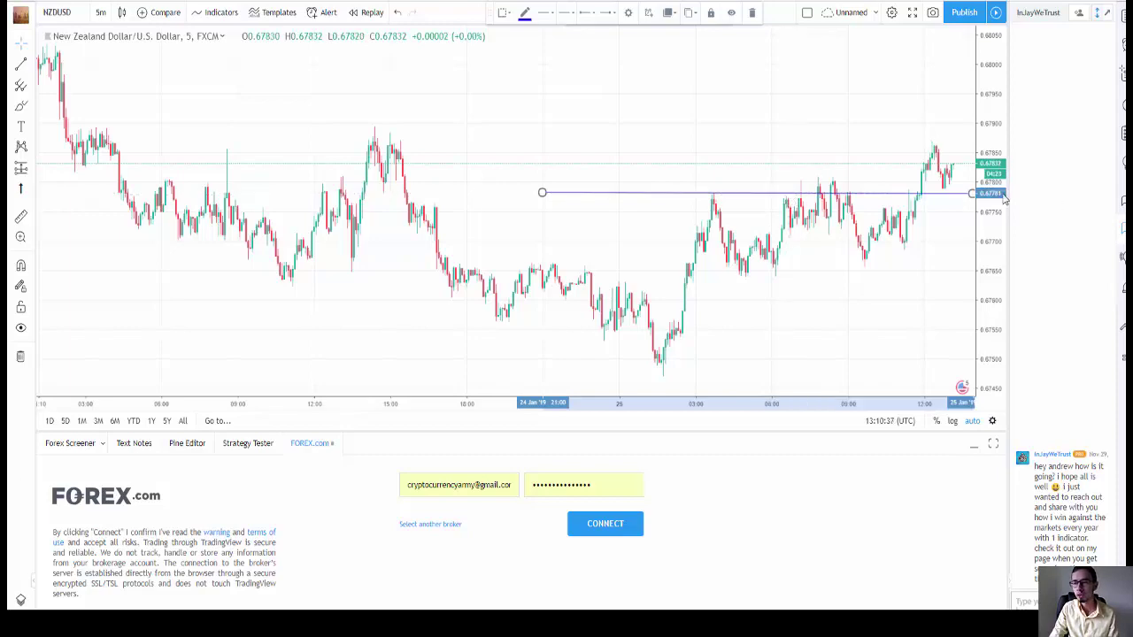
drag(904, 275, 772, 261)
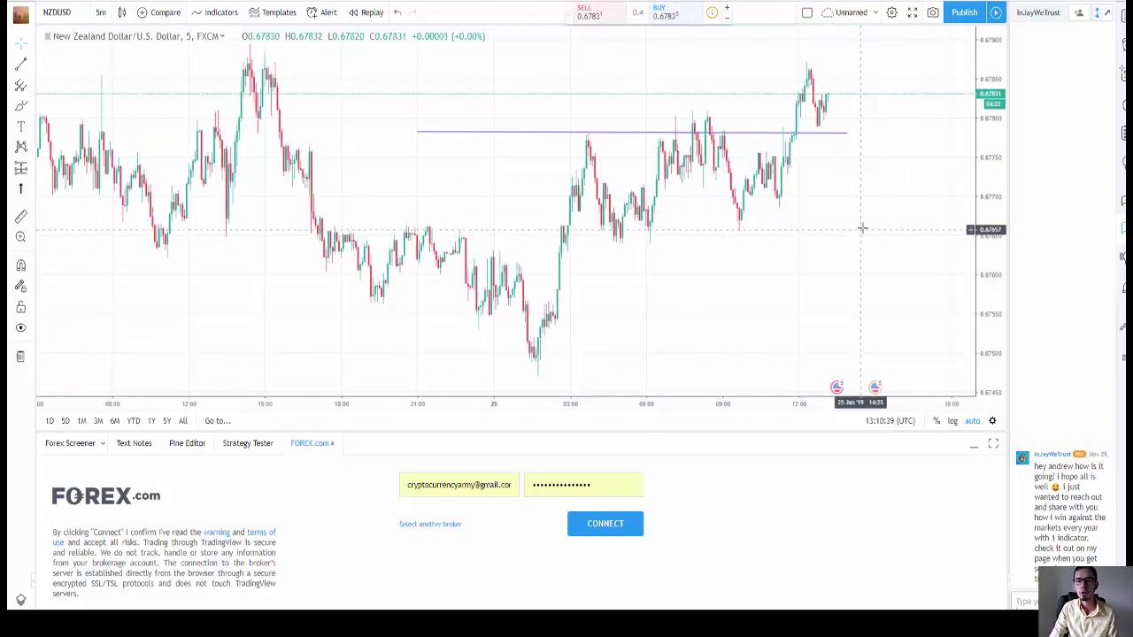
scroll(823, 253, down, 3)
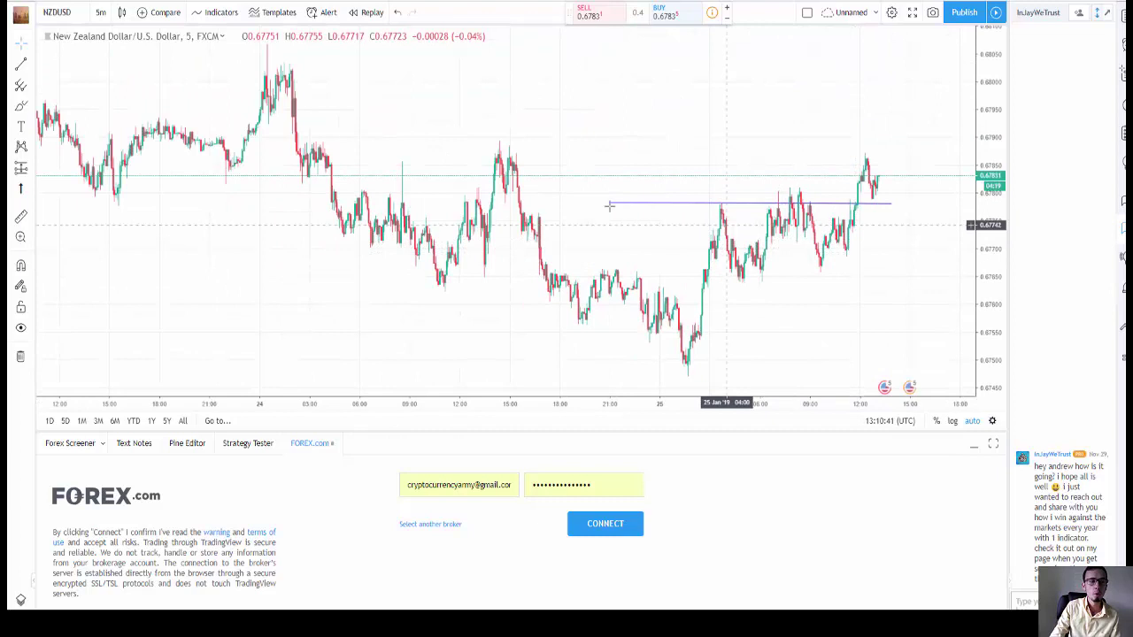
Draw a second horizontal line from the earlier high to the right edge.
click(21, 69)
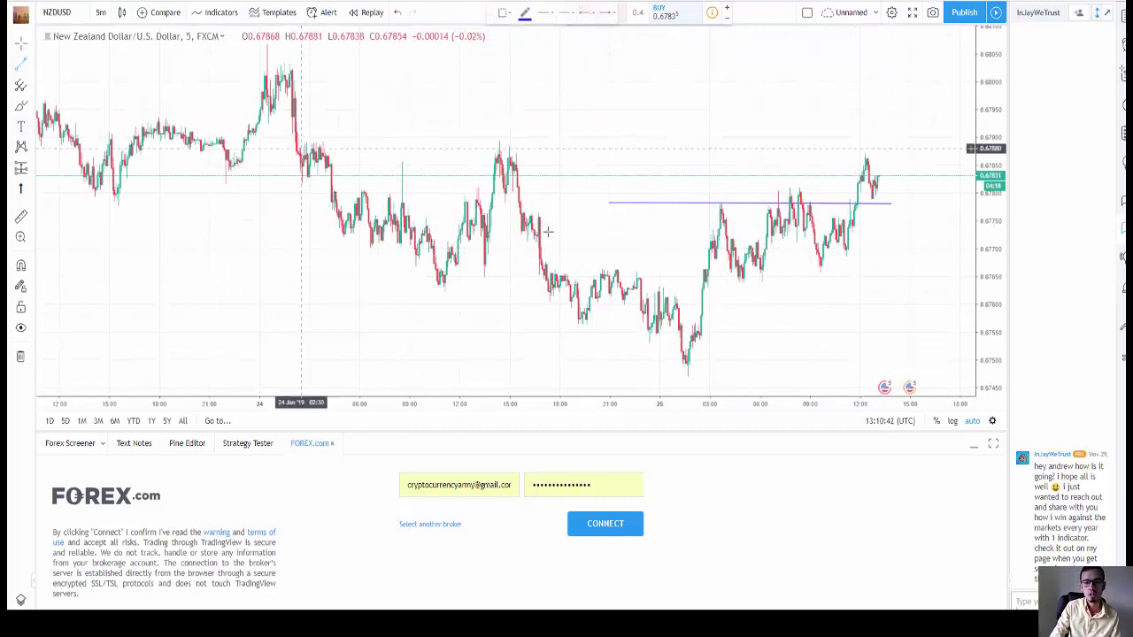
click(581, 187)
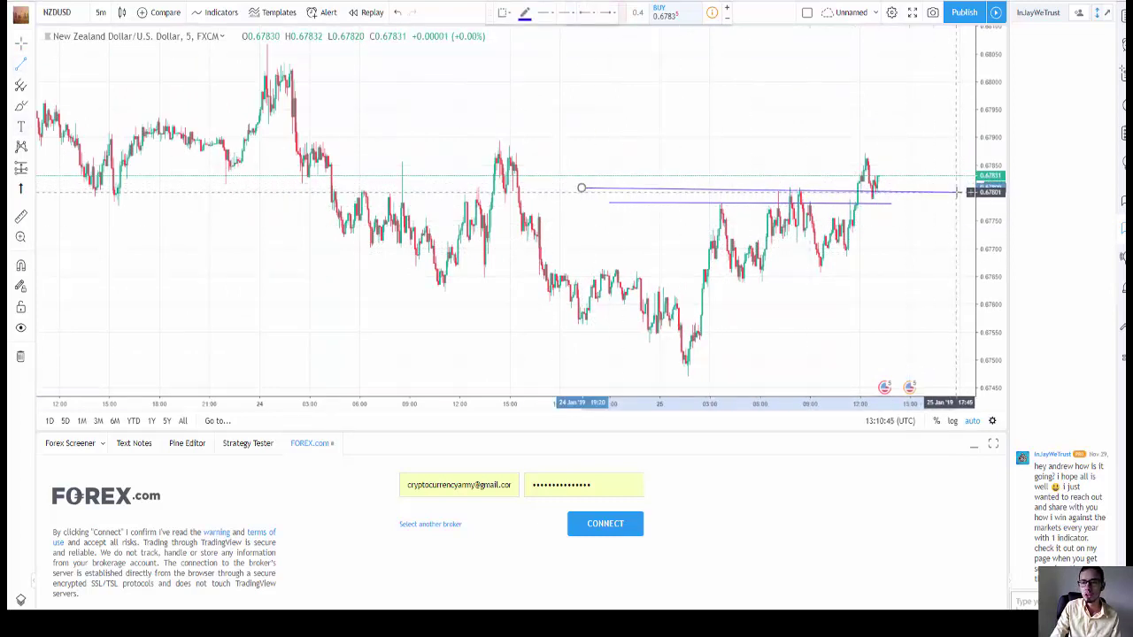
click(956, 190)
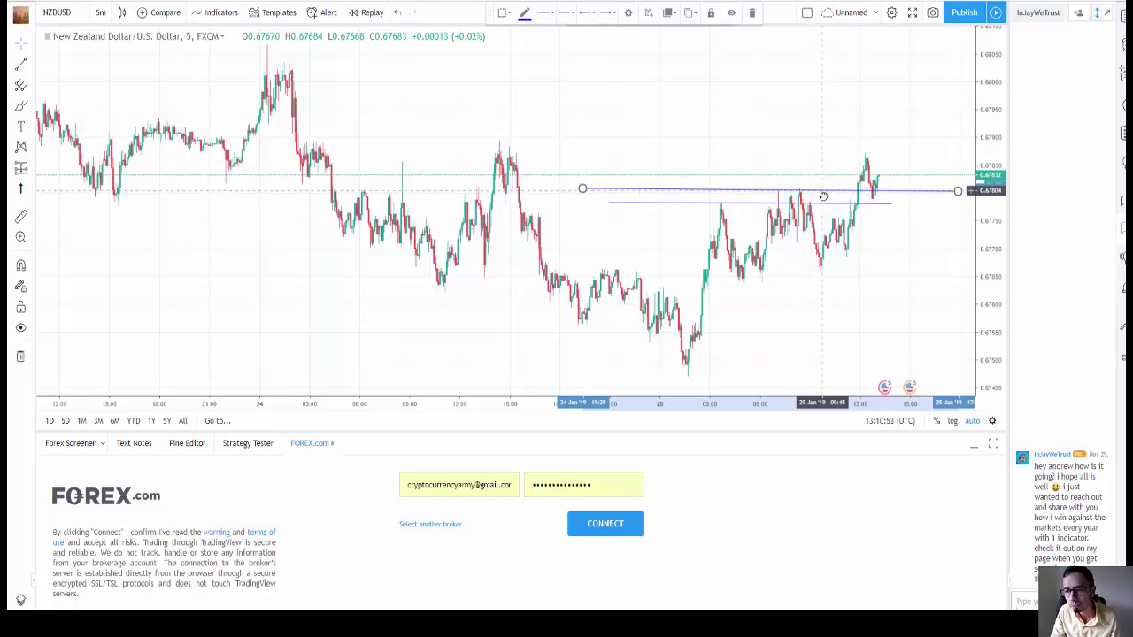
scroll(806, 253, up, 2)
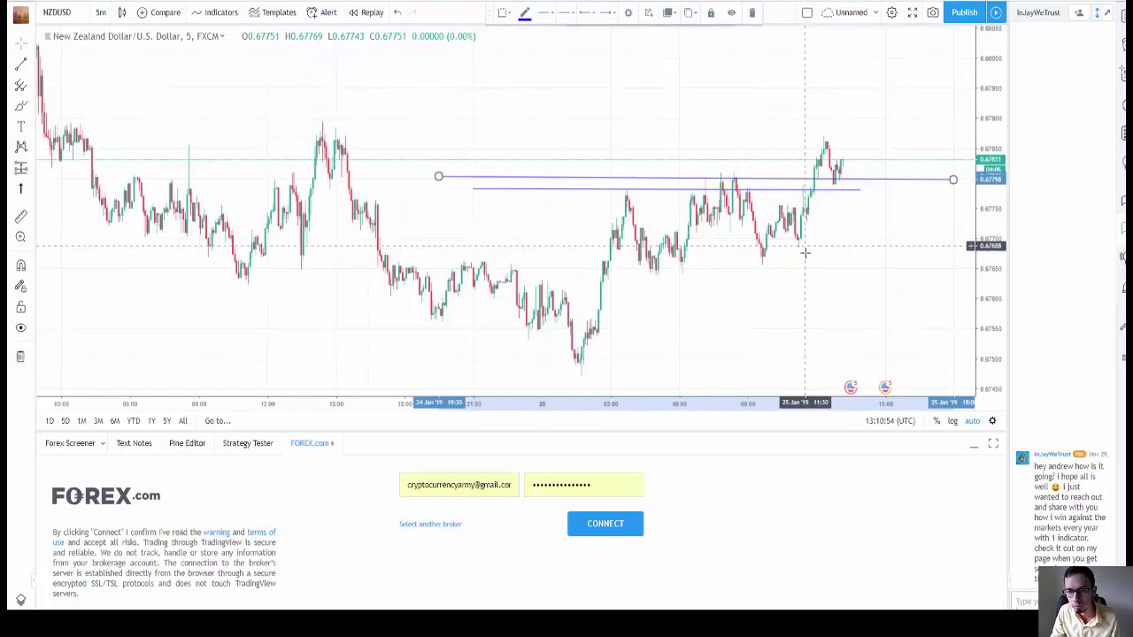
scroll(700, 281, up, 5)
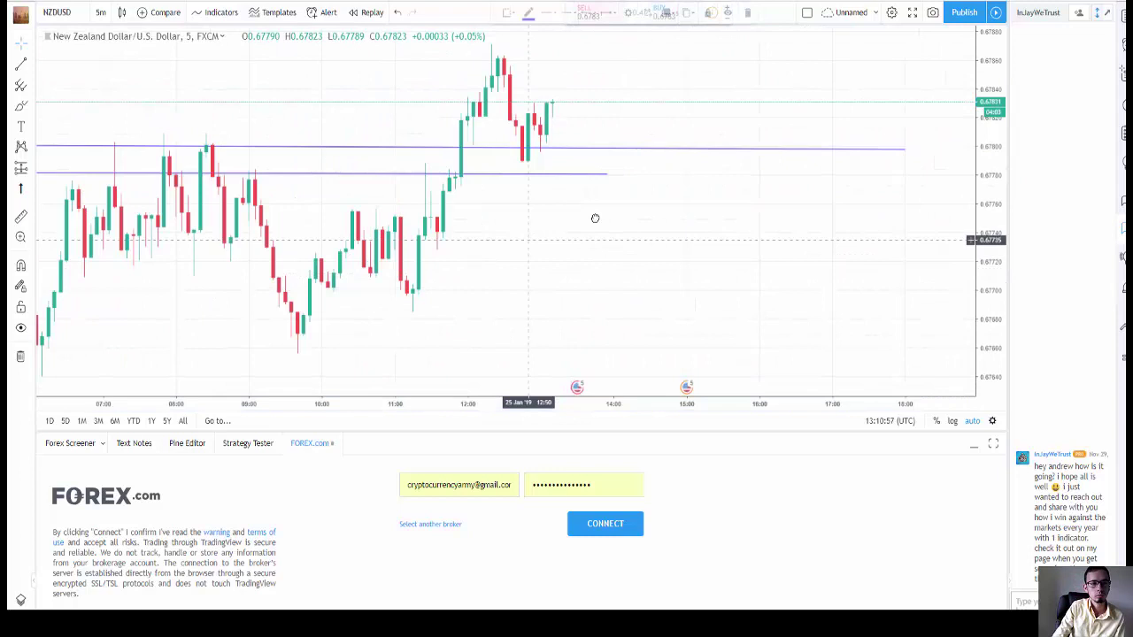
drag(595, 218, 804, 218)
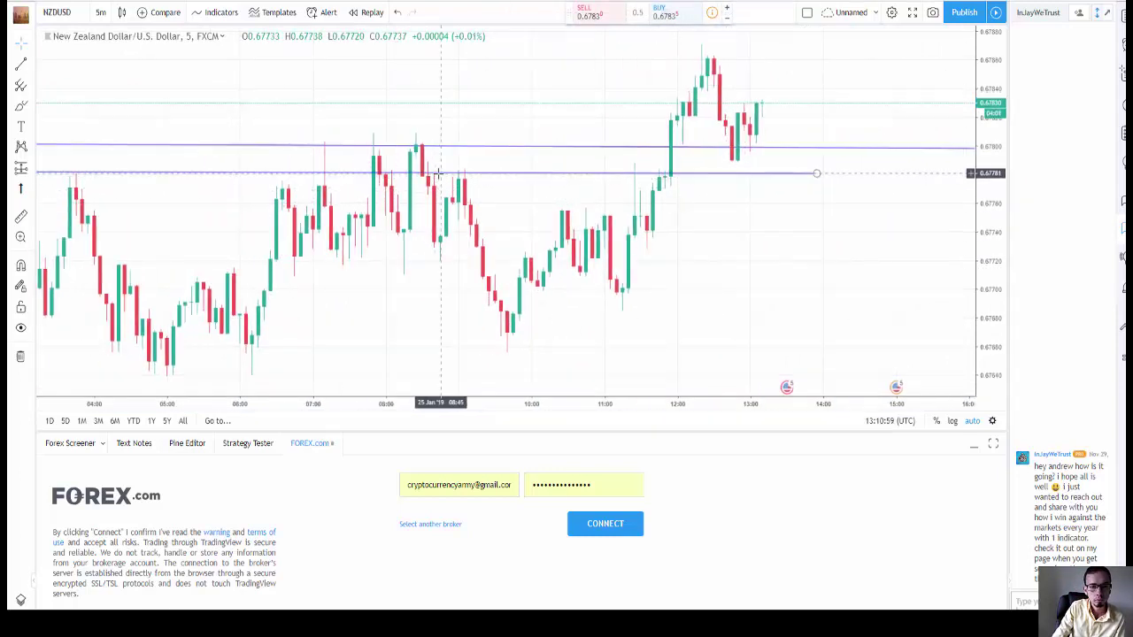
Fine-tune both lines into a 0.6778–0.6780 corridor, with the upper line at 0.67800.
drag(438, 174, 438, 177)
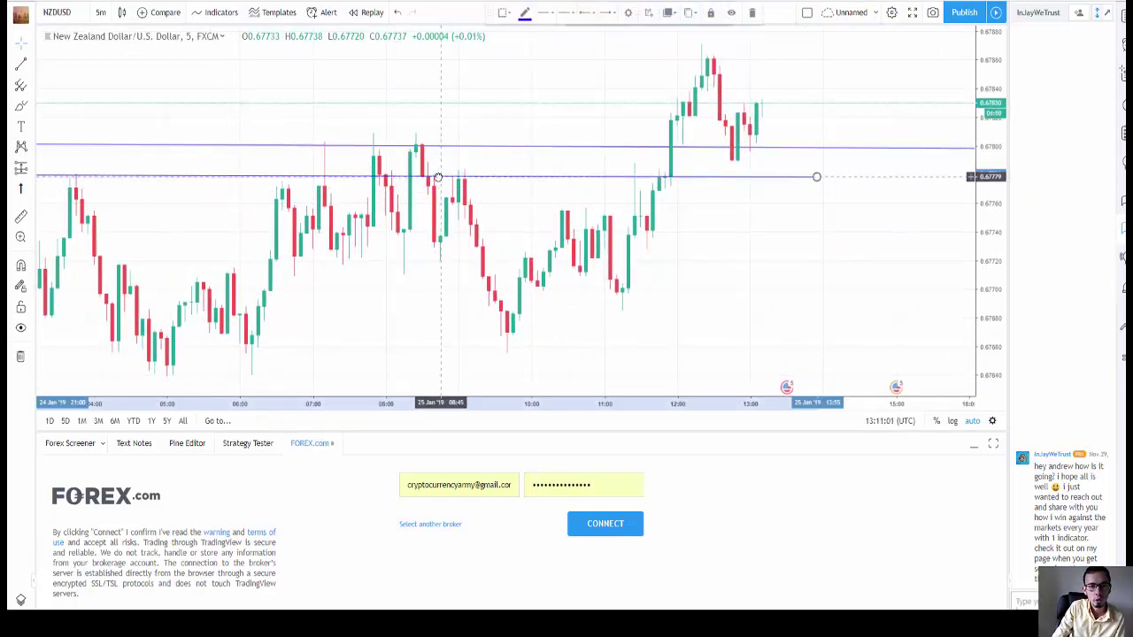
click(457, 144)
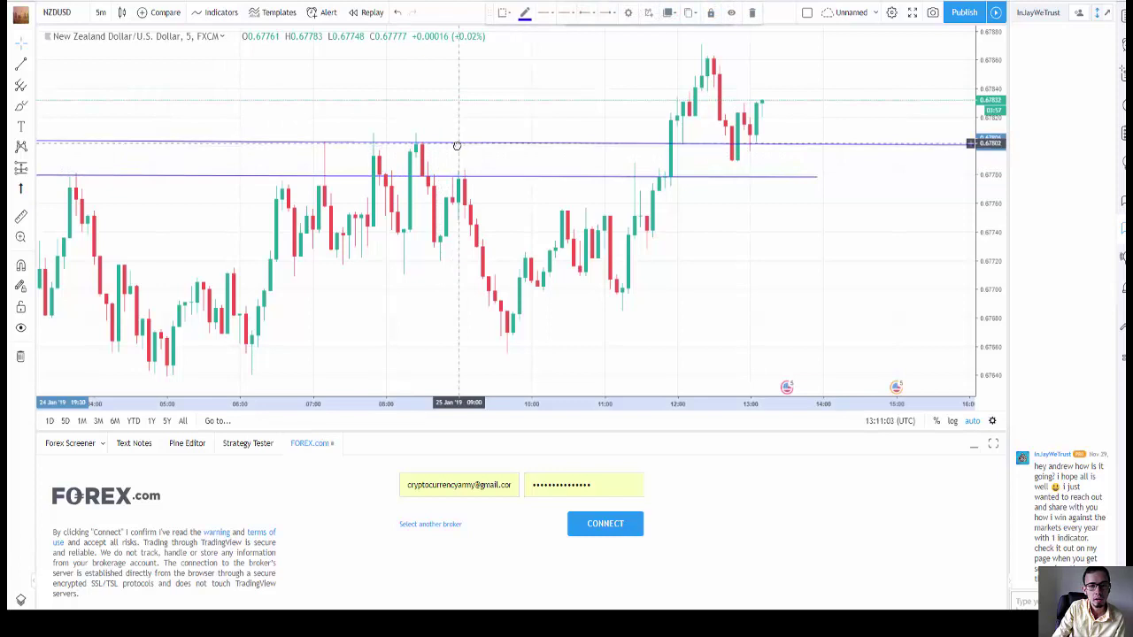
drag(457, 144, 456, 146)
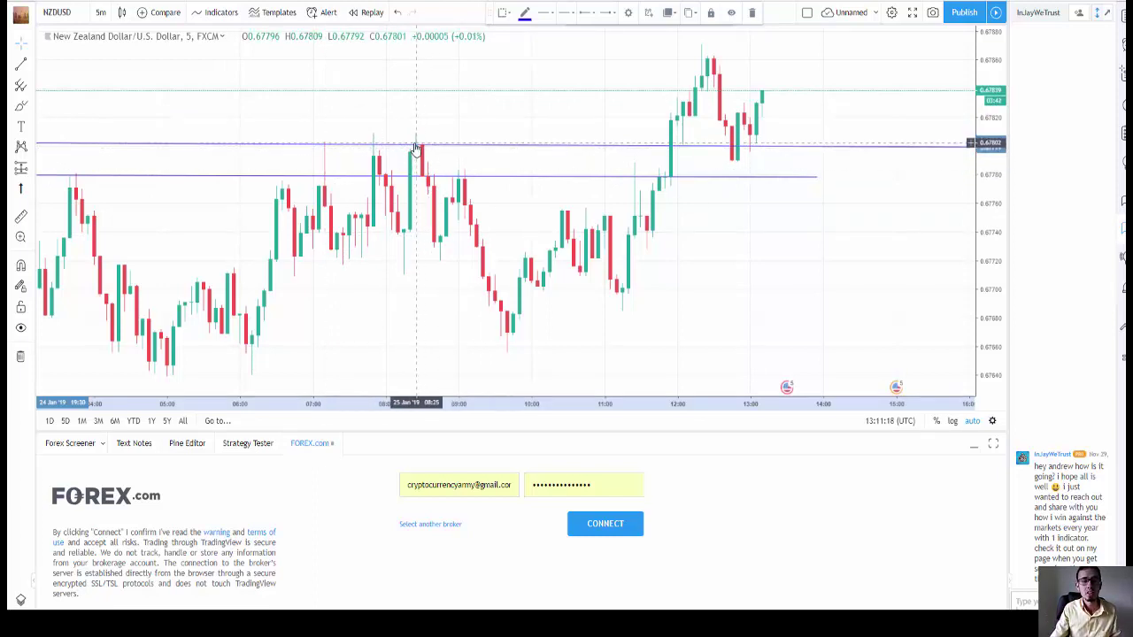
click(326, 149)
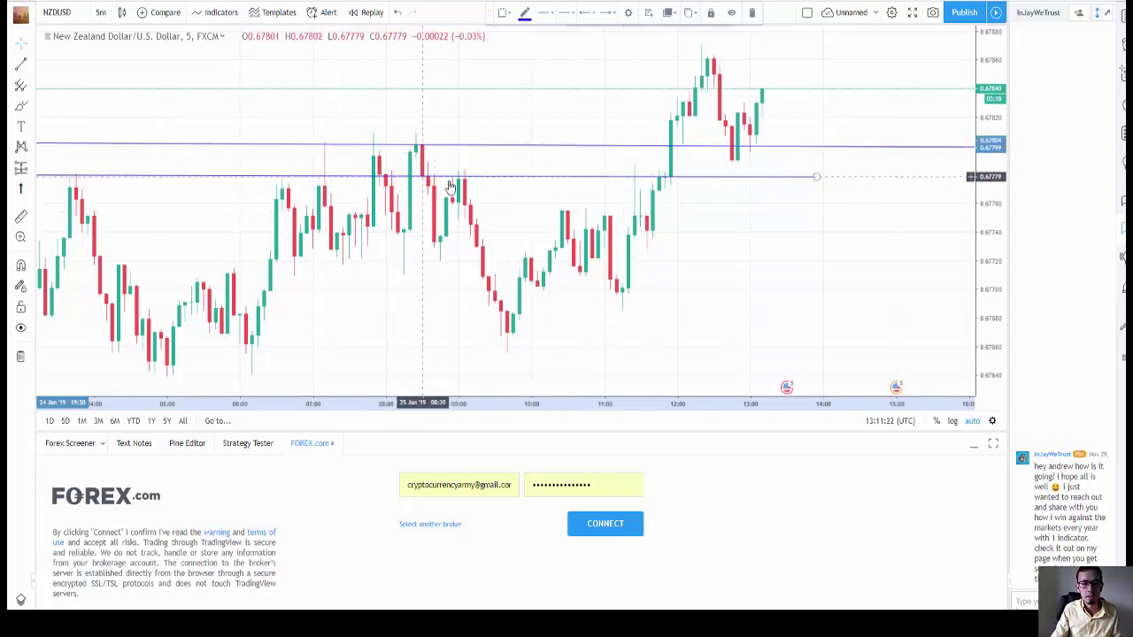
scroll(691, 256, down, 5)
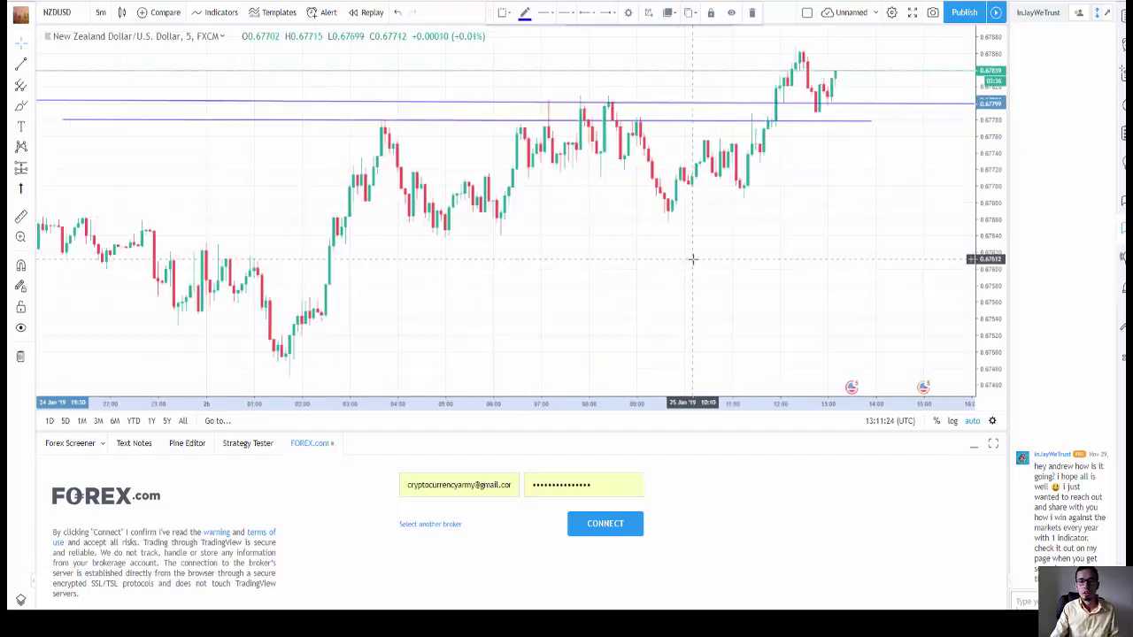
scroll(690, 256, down, 3)
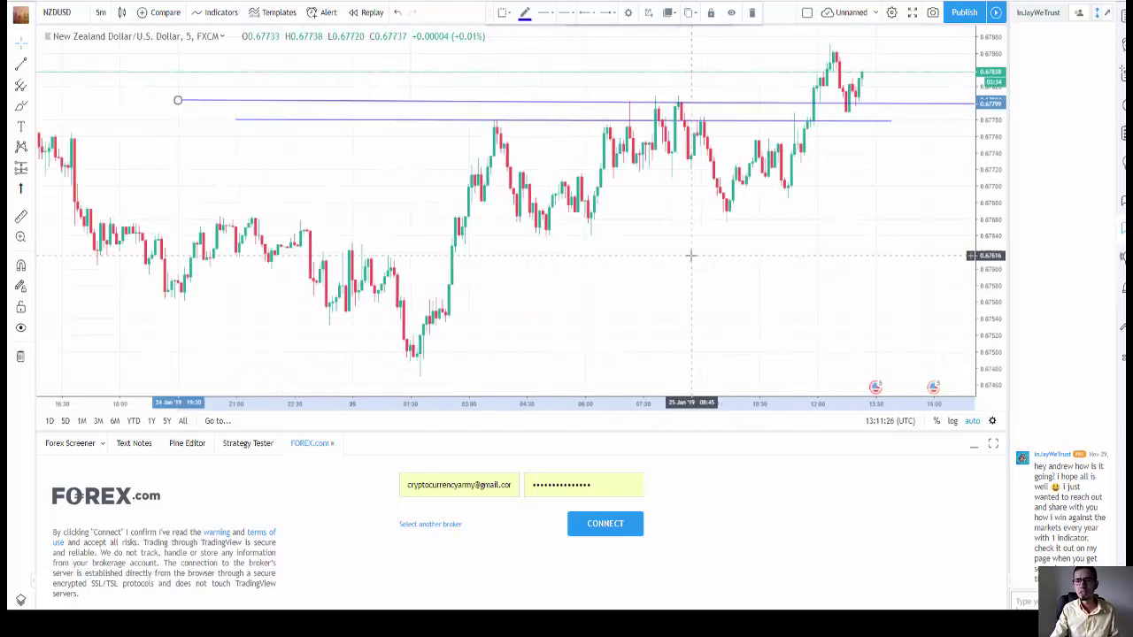
scroll(820, 194, up, 4)
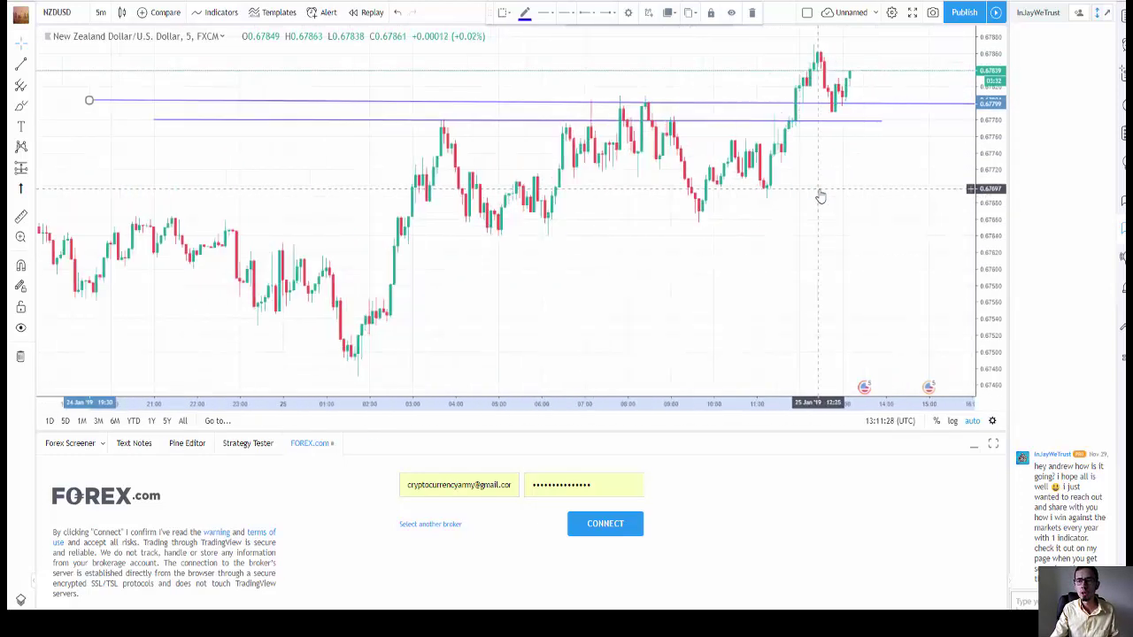
scroll(819, 195, down, 3)
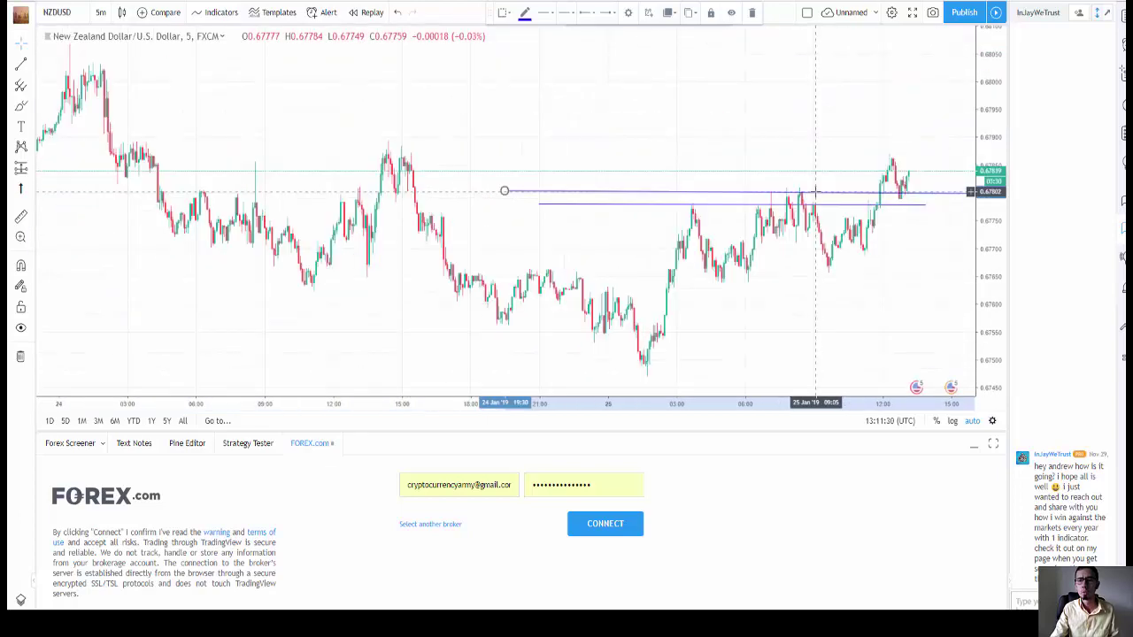
drag(859, 244, 605, 257)
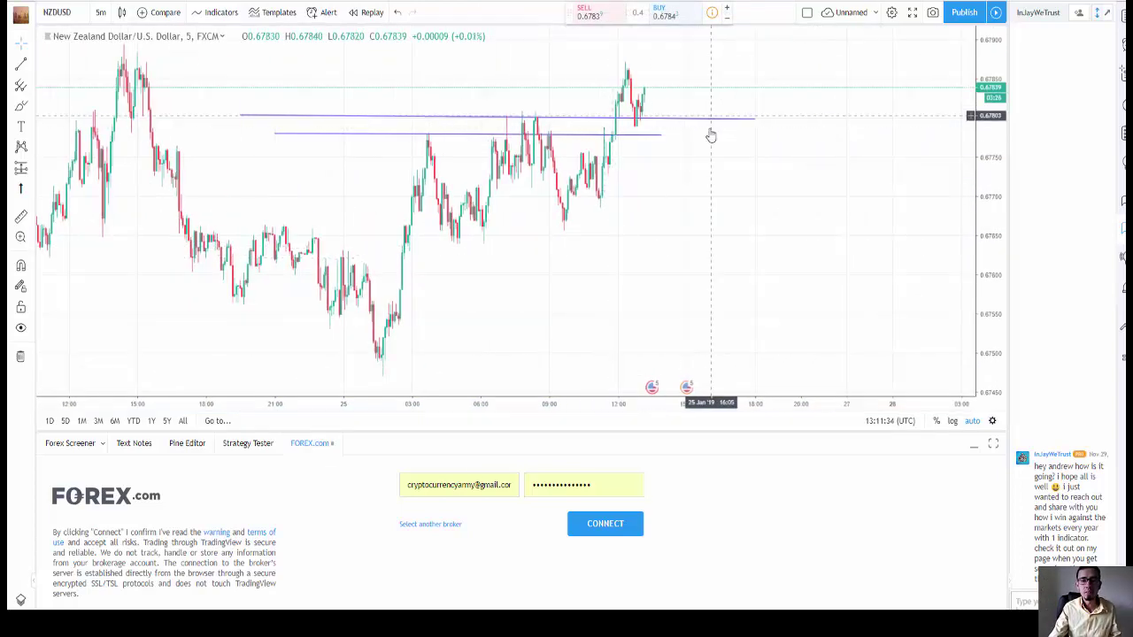
click(651, 122)
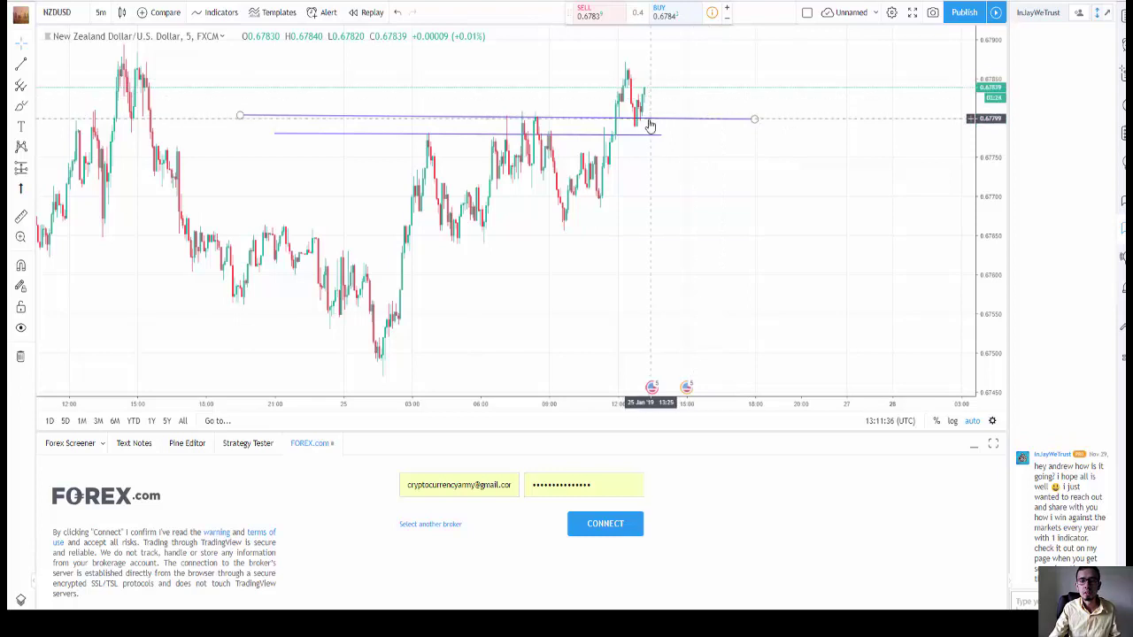
click(650, 128)
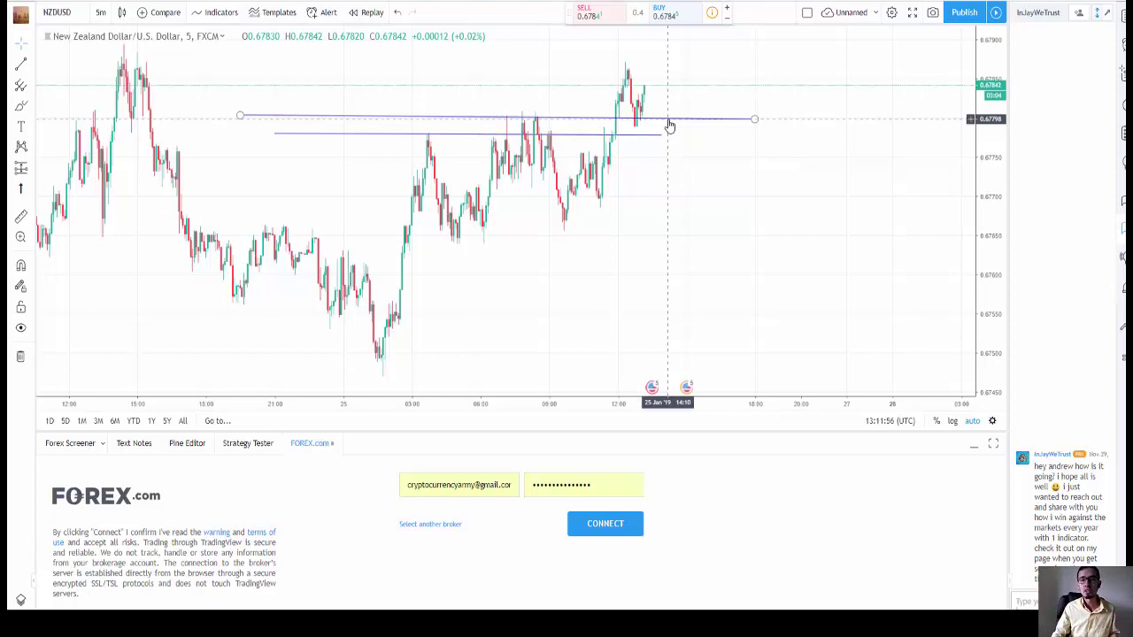
scroll(670, 251, up, 2)
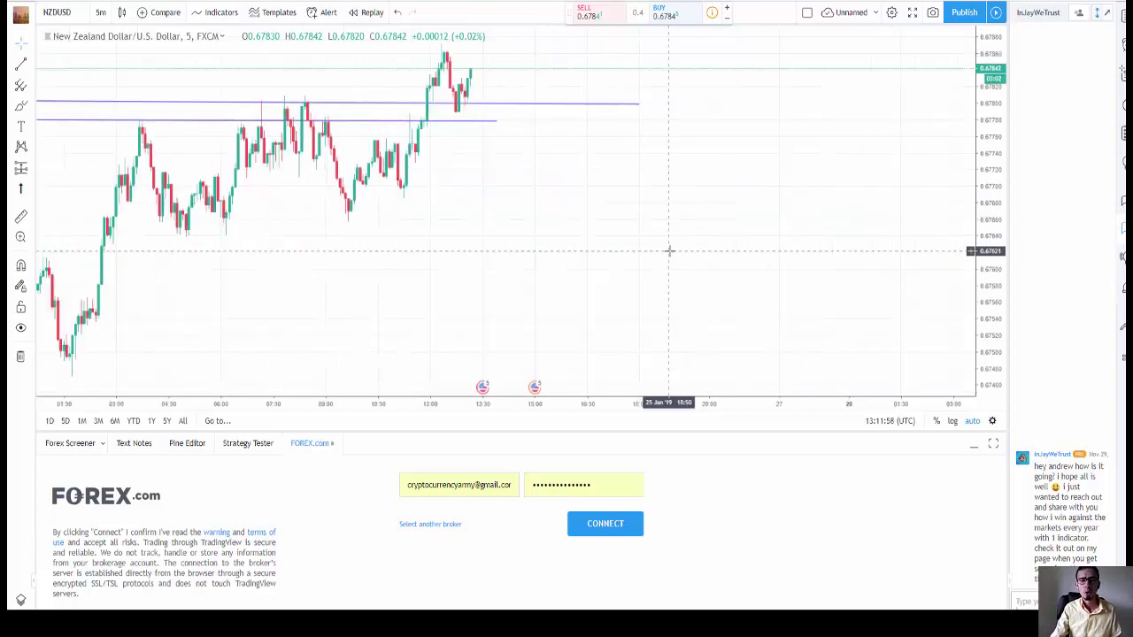
scroll(670, 251, down, 4)
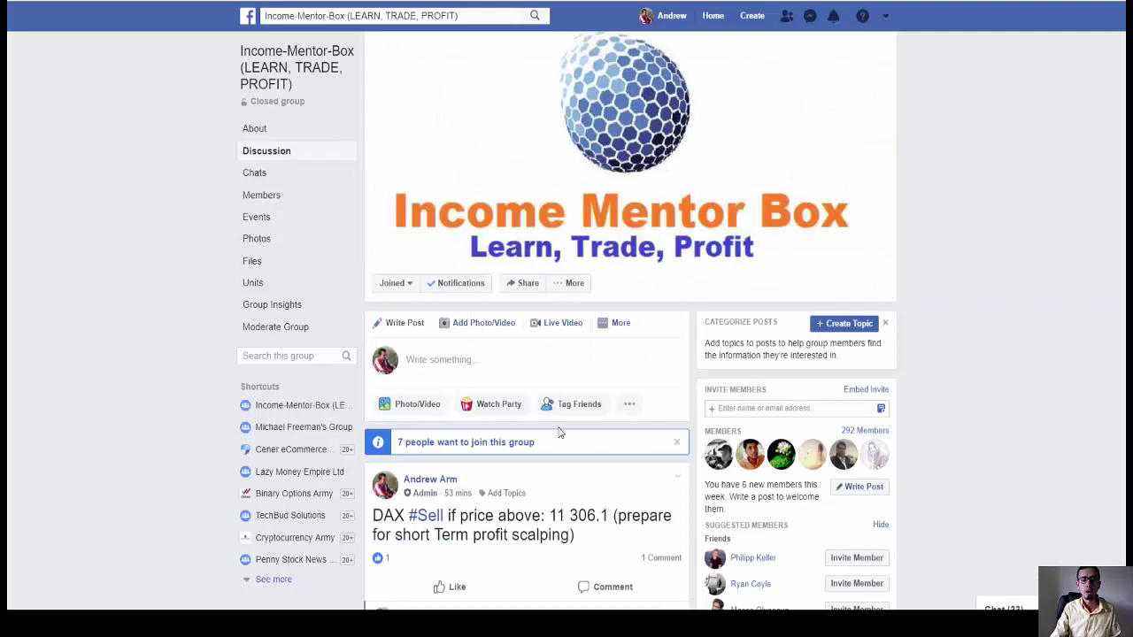
Highlight the AUDUSD sell signal's take-profit and stop-loss lines in the group post.
scroll(558, 432, down, 6)
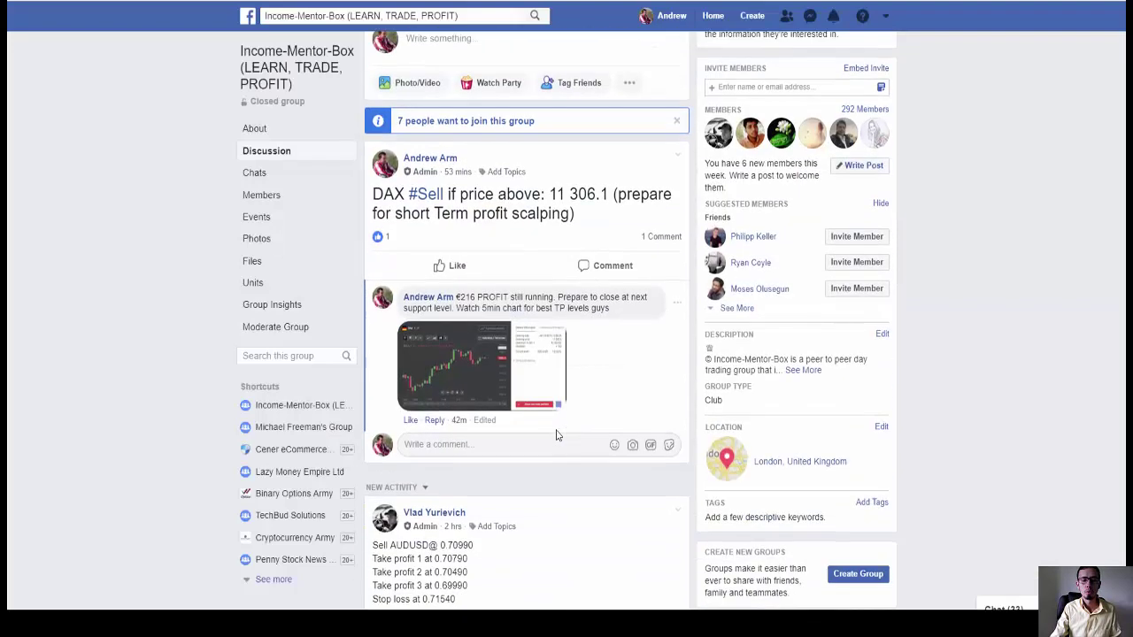
drag(373, 354, 470, 409)
click(471, 409)
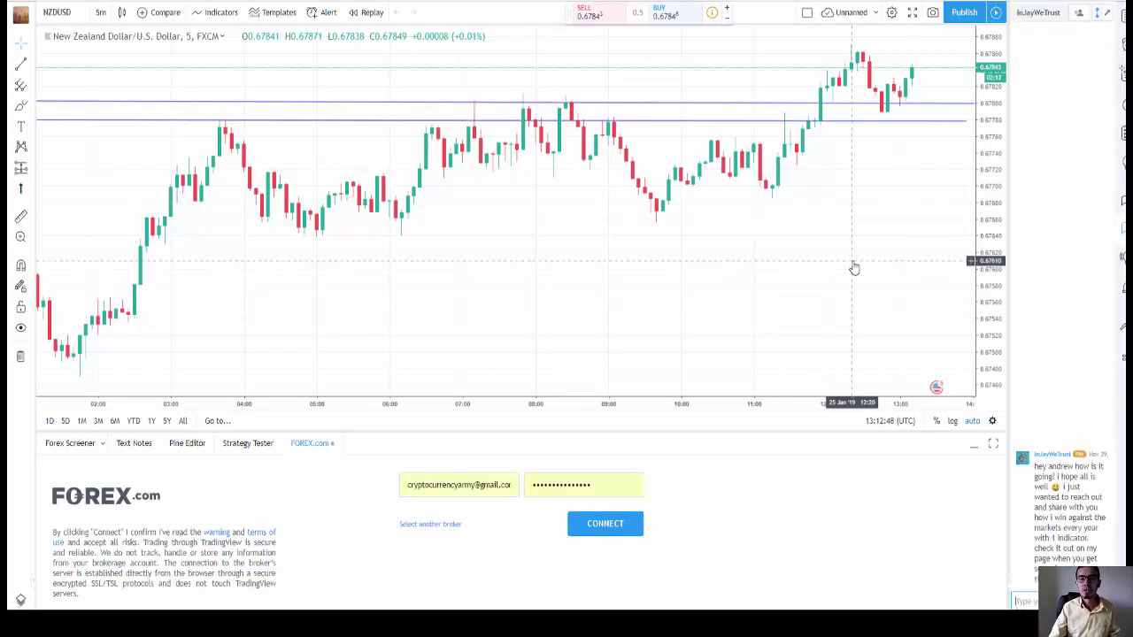
Draw a horizontal resistance line from the earlier peak to the right edge at 0.67864.
scroll(850, 270, down, 4)
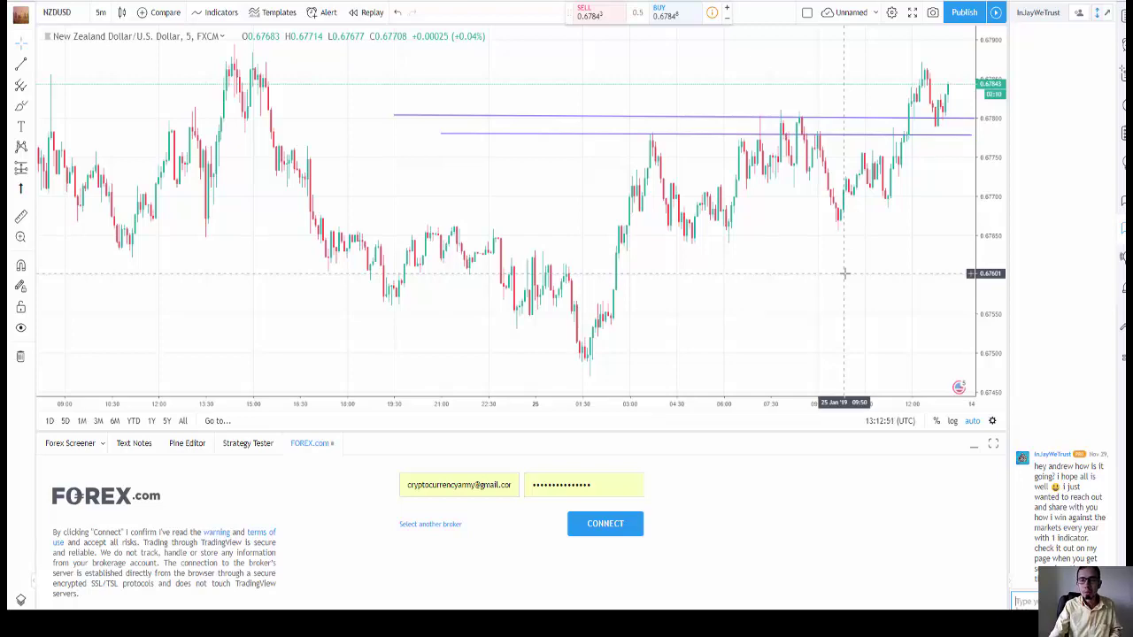
scroll(845, 274, up, 2)
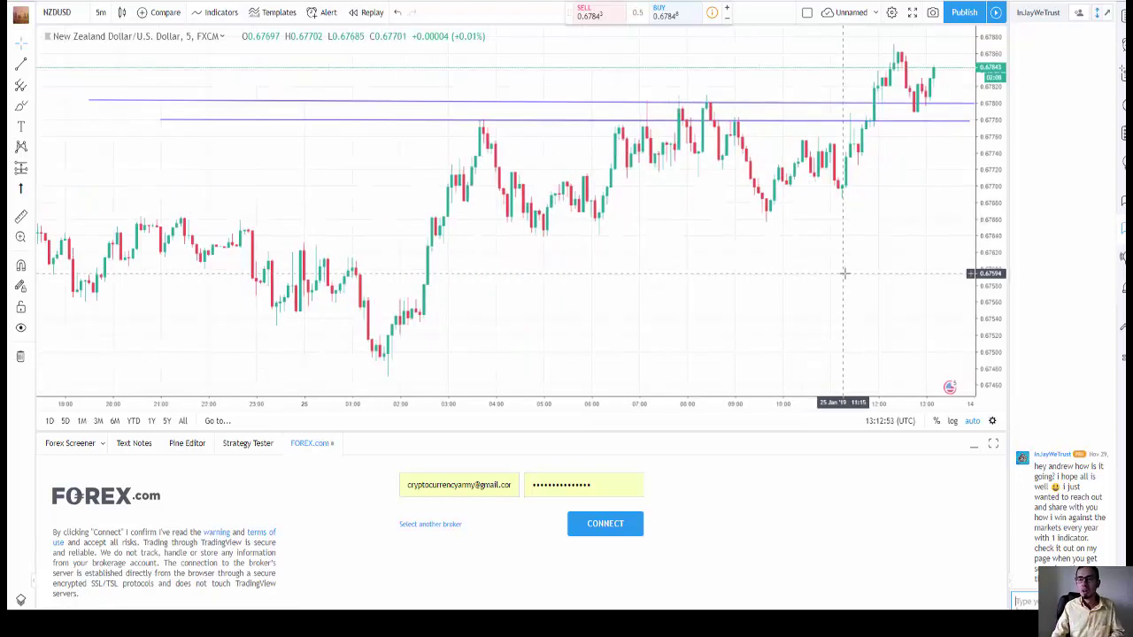
scroll(844, 273, down, 3)
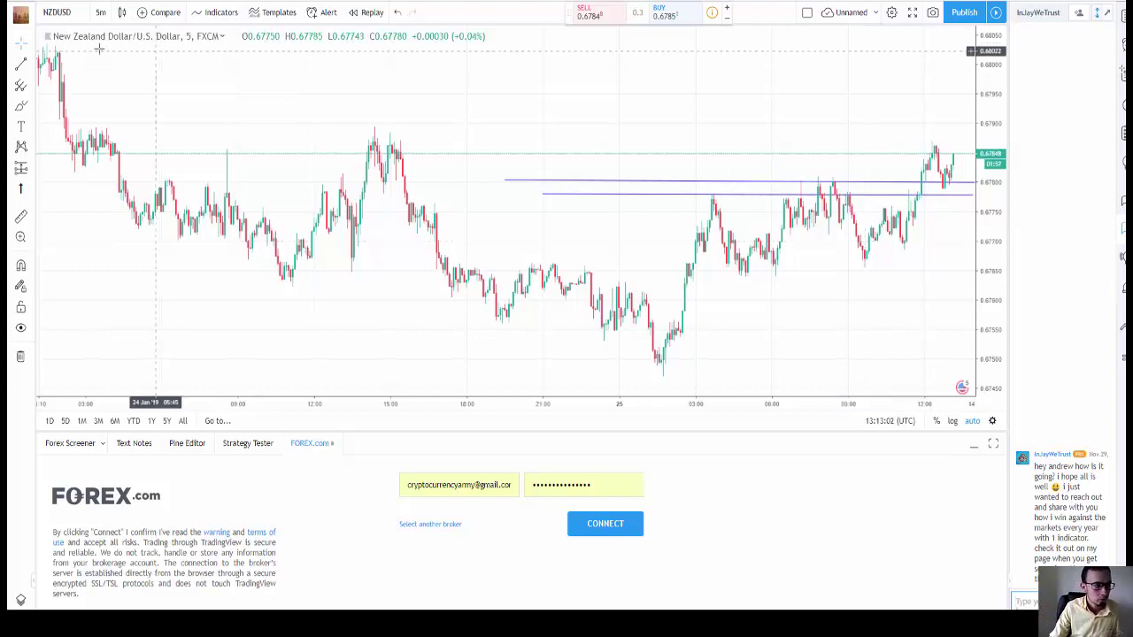
click(22, 64)
click(323, 145)
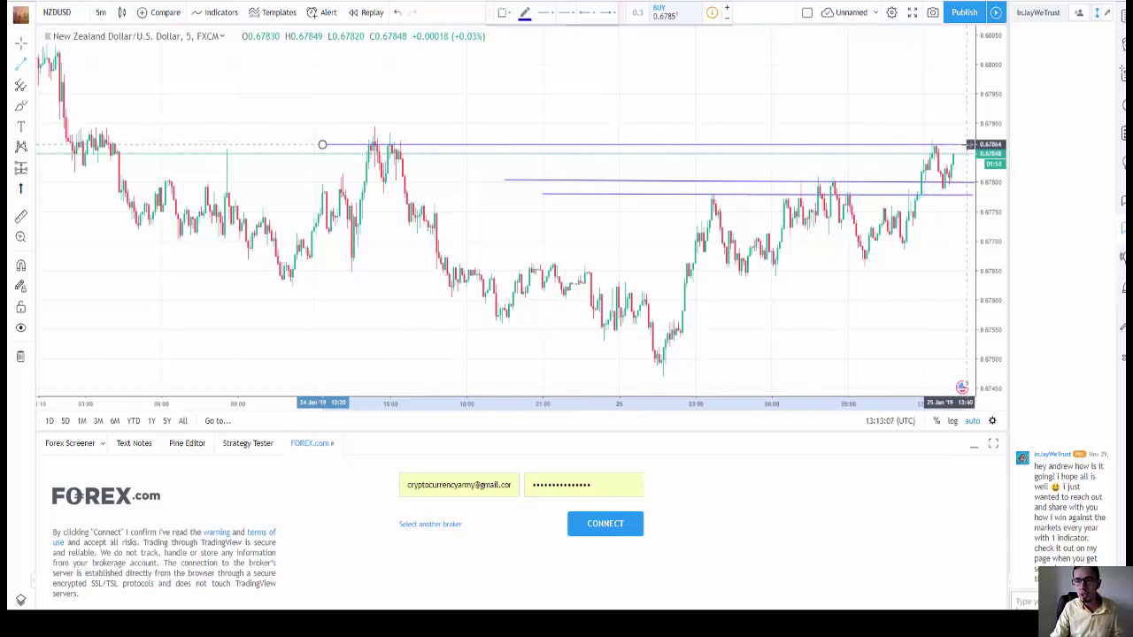
click(969, 144)
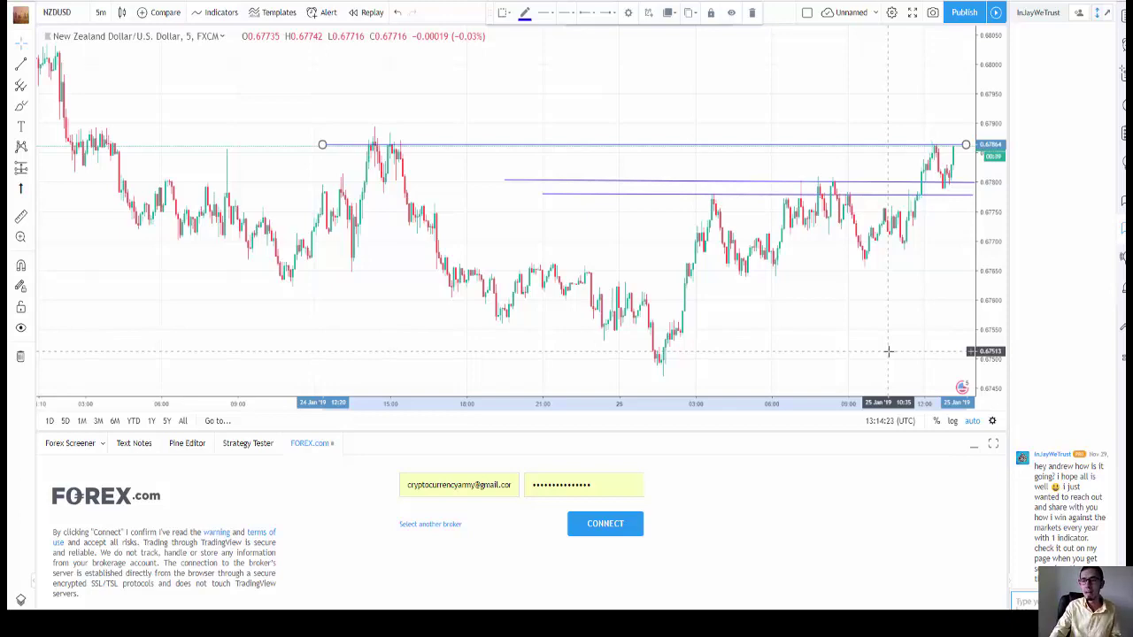
Dismiss TradingView's 'Chart Layout Was Changed' notice.
scroll(889, 351, up, 3)
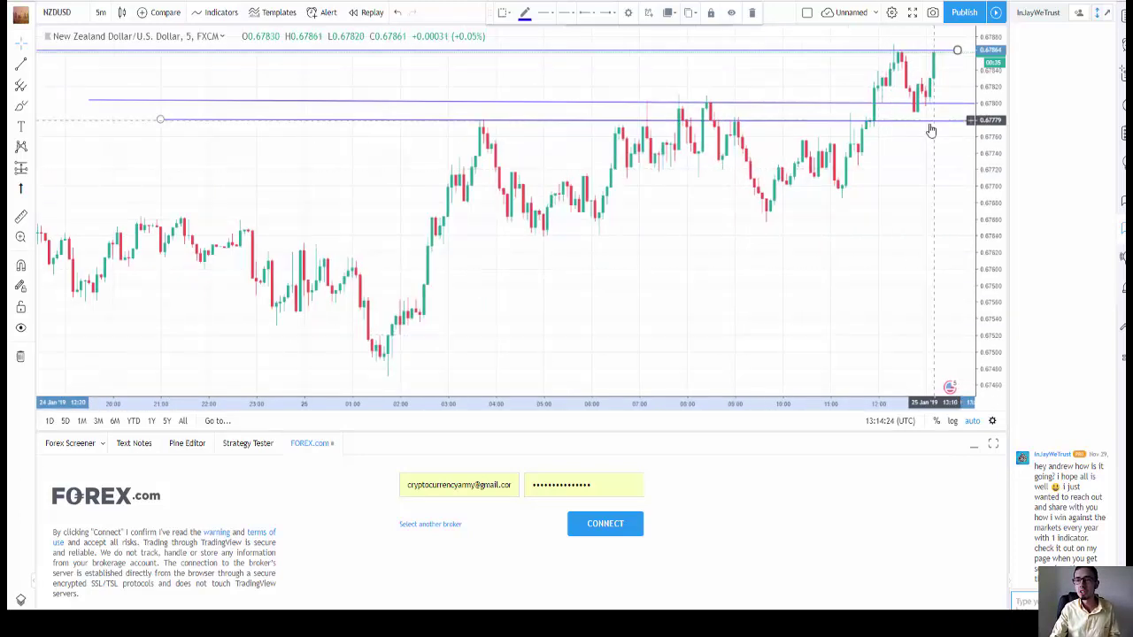
scroll(905, 178, up, 2)
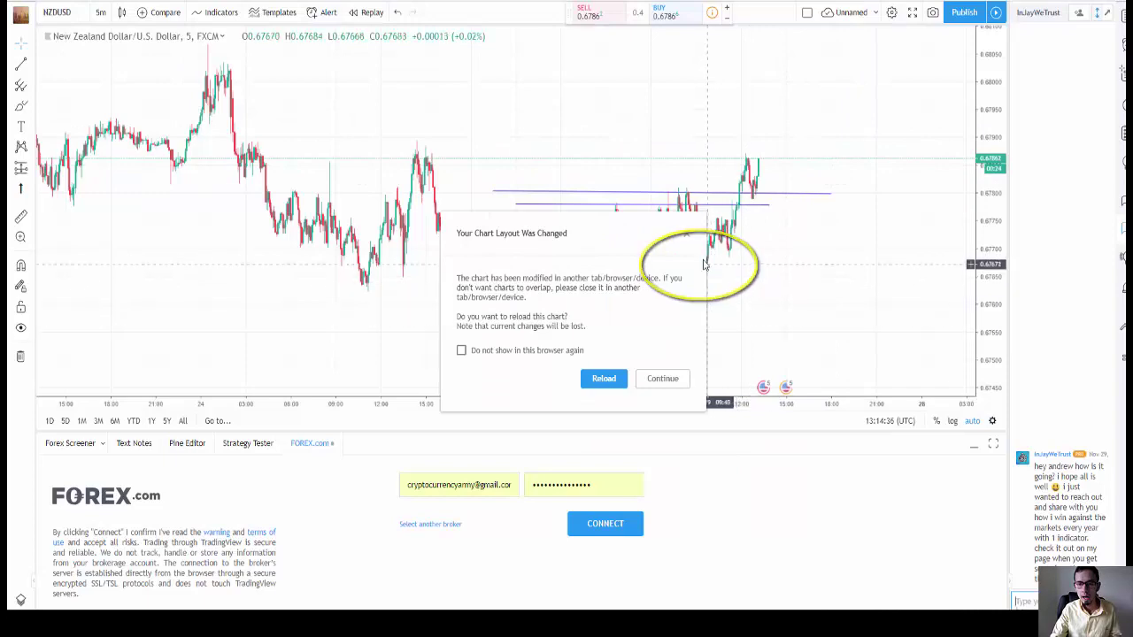
click(604, 378)
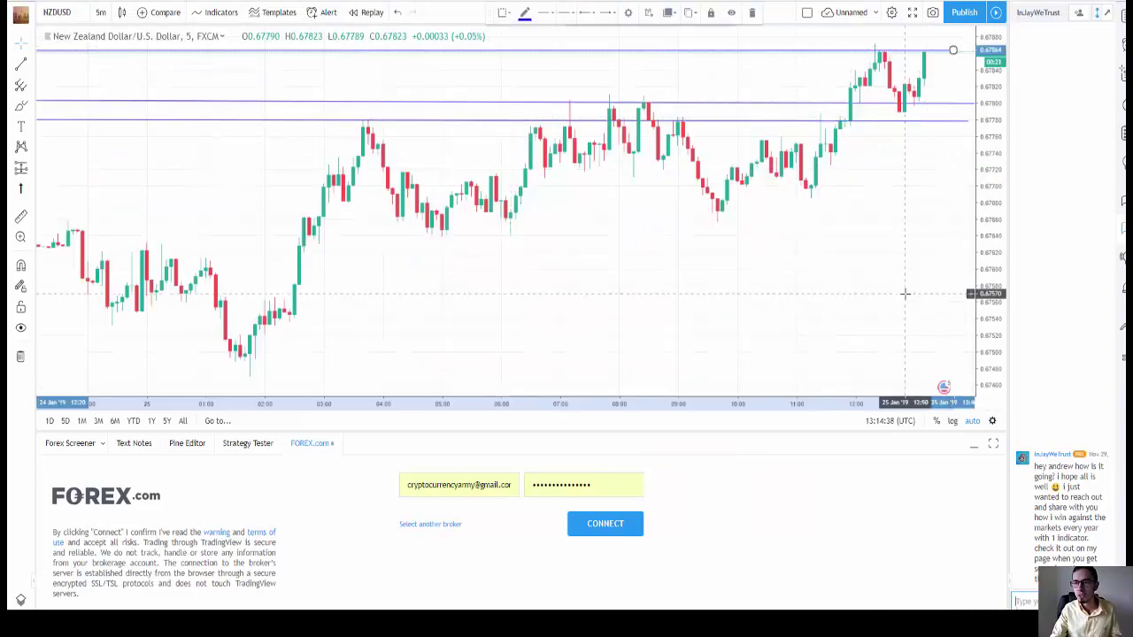
Close the NZD/USD buy trade in Libertex, locking in €519.46 profit.
scroll(883, 177, up, 5)
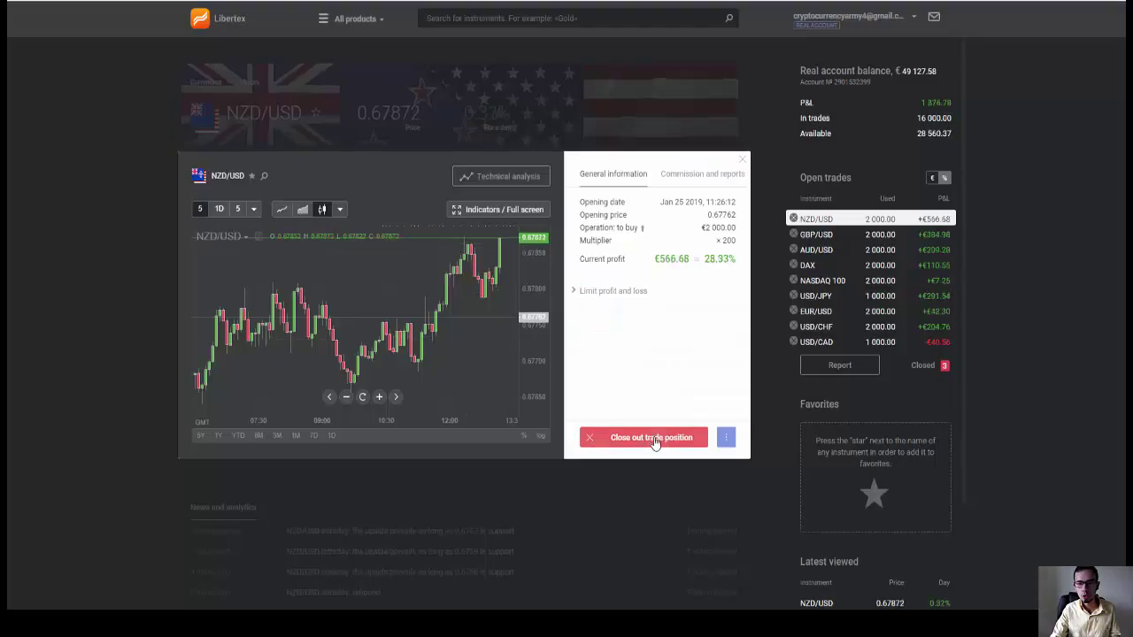
click(654, 440)
click(611, 293)
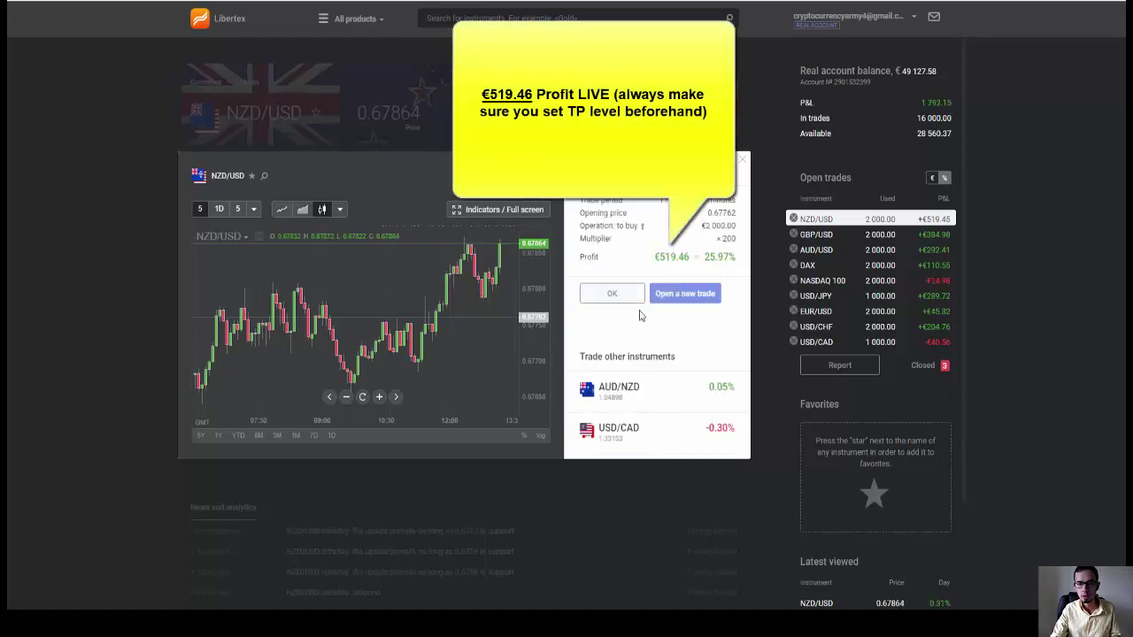
click(619, 294)
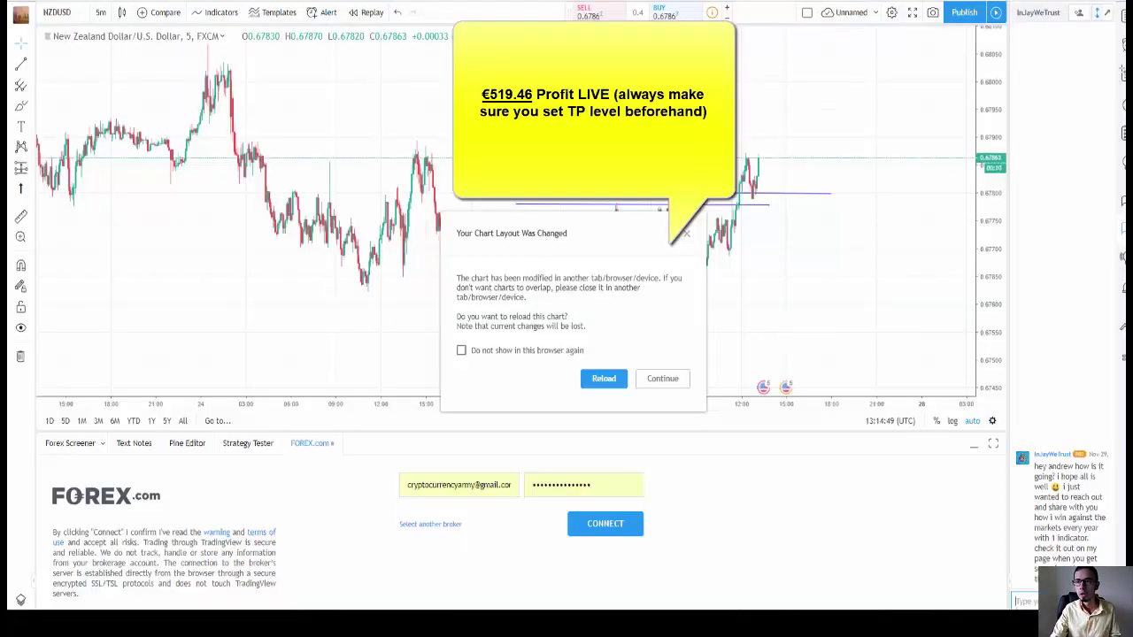
Dismiss the layout-changed notice and bring the latest NZDUSD candles into view.
key(Return)
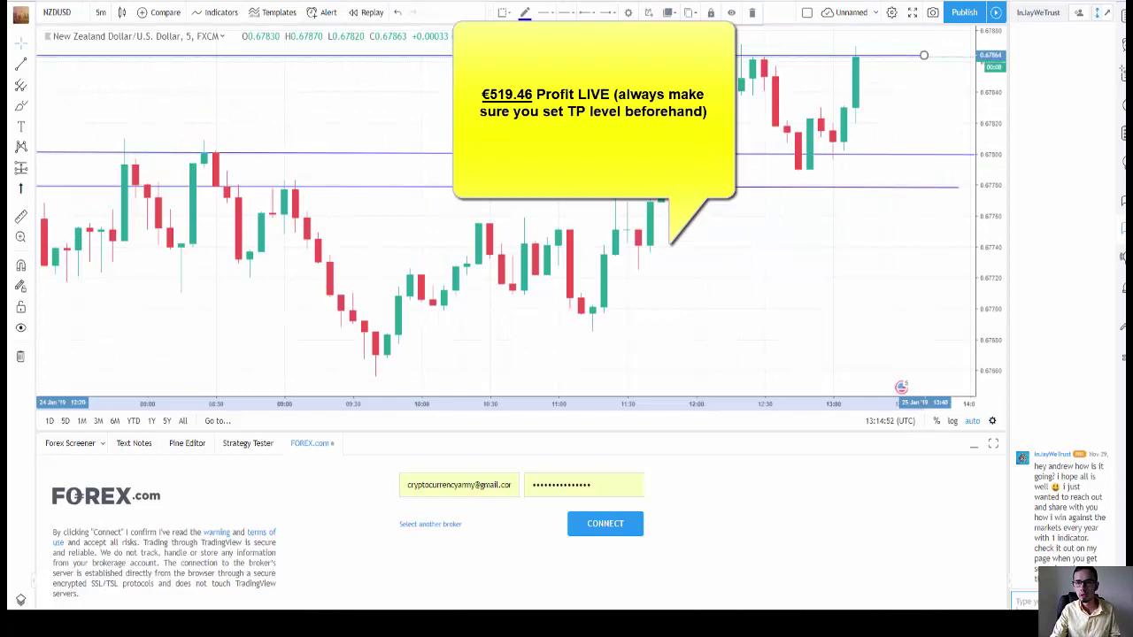
scroll(865, 258, down, 5)
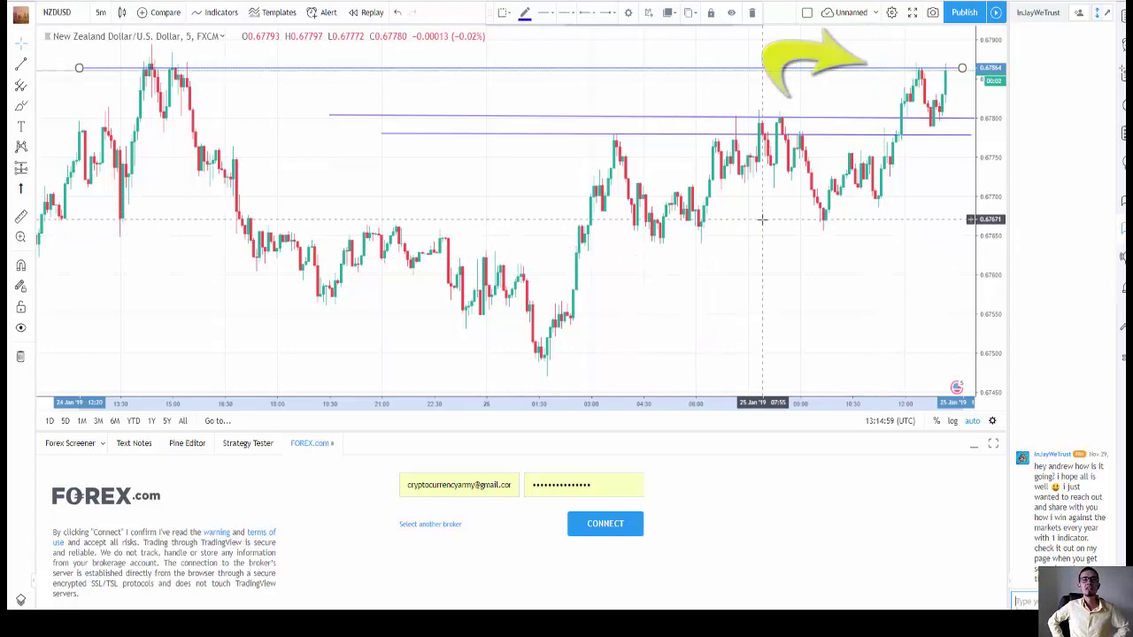
scroll(762, 266, right, 5)
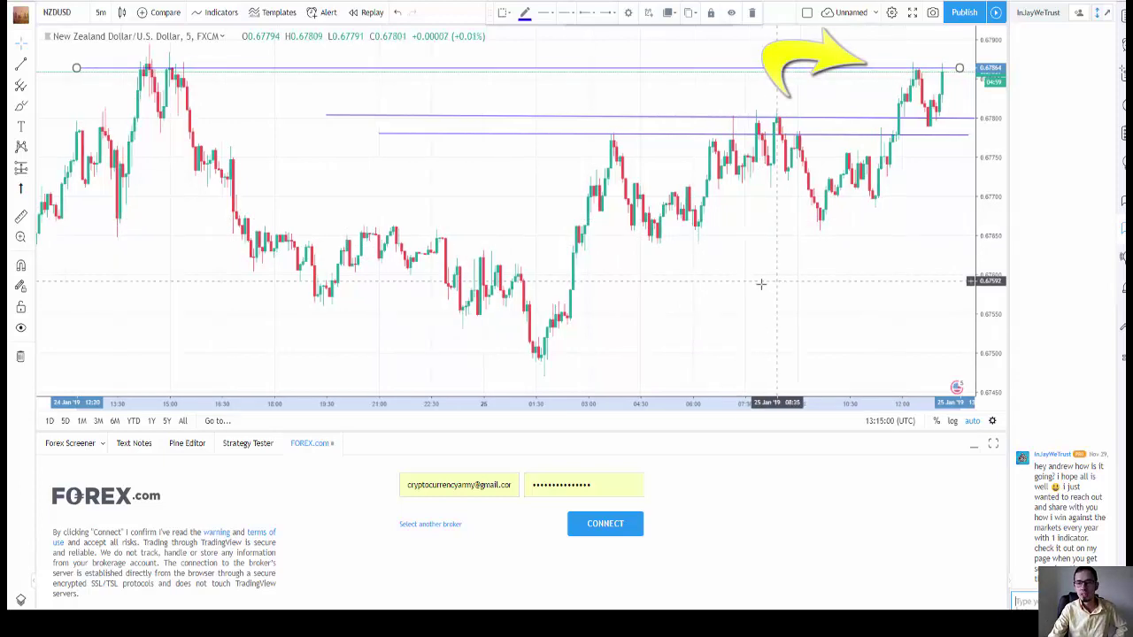
drag(797, 281, 675, 286)
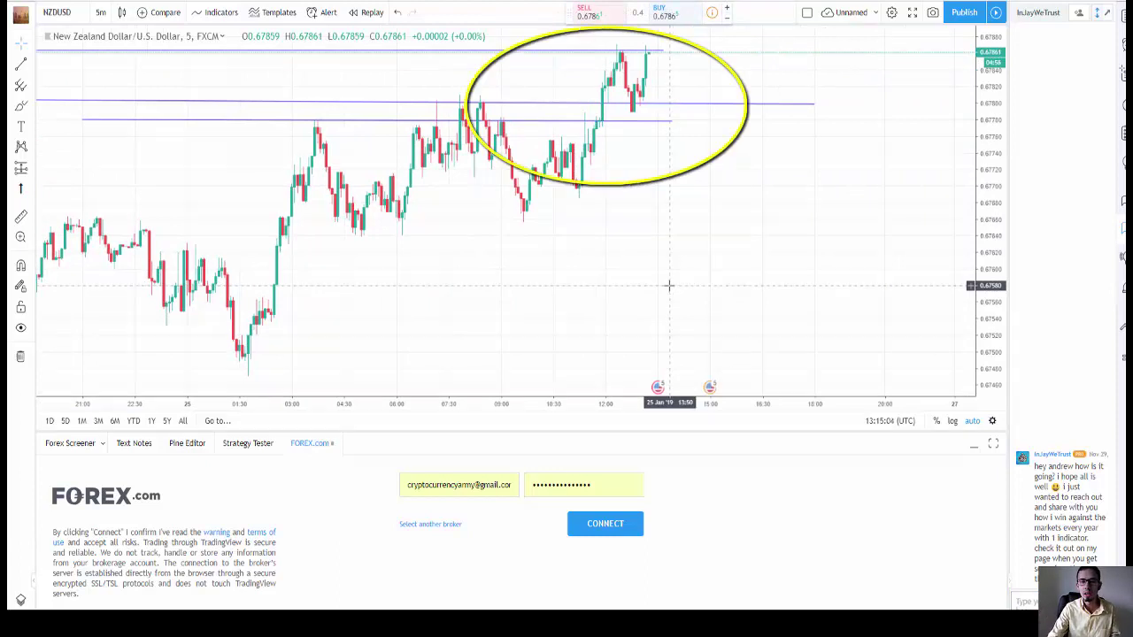
drag(607, 291, 632, 289)
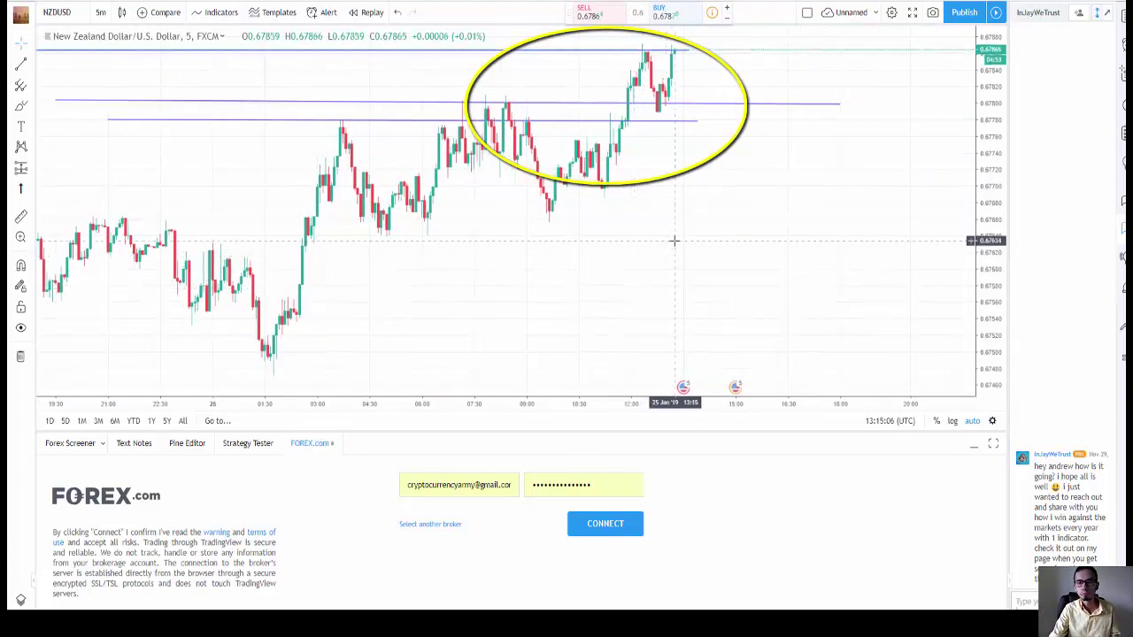
Zoom and pan the 5-minute chart to review price against the support corridor and resistance line.
scroll(675, 240, down, 3)
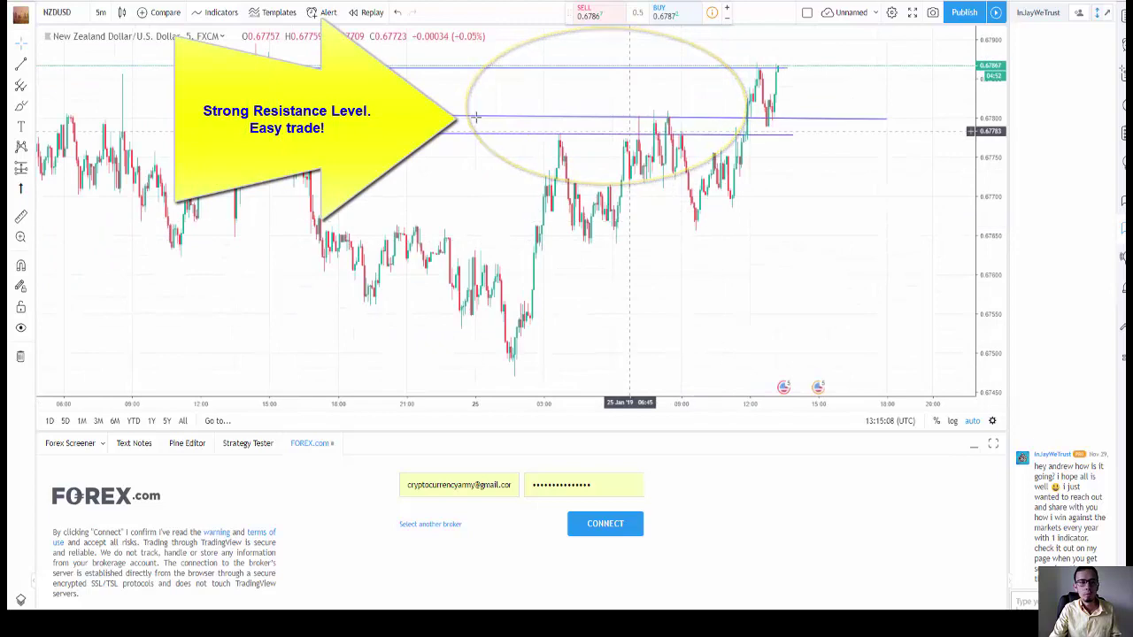
scroll(744, 337, up, 2)
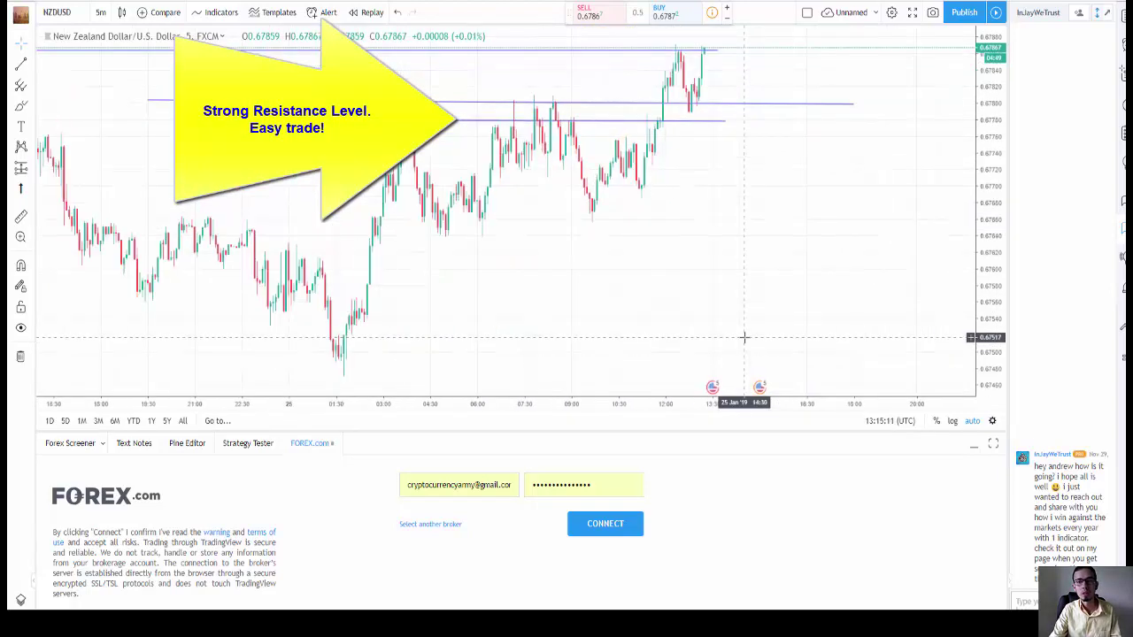
scroll(743, 338, down, 2)
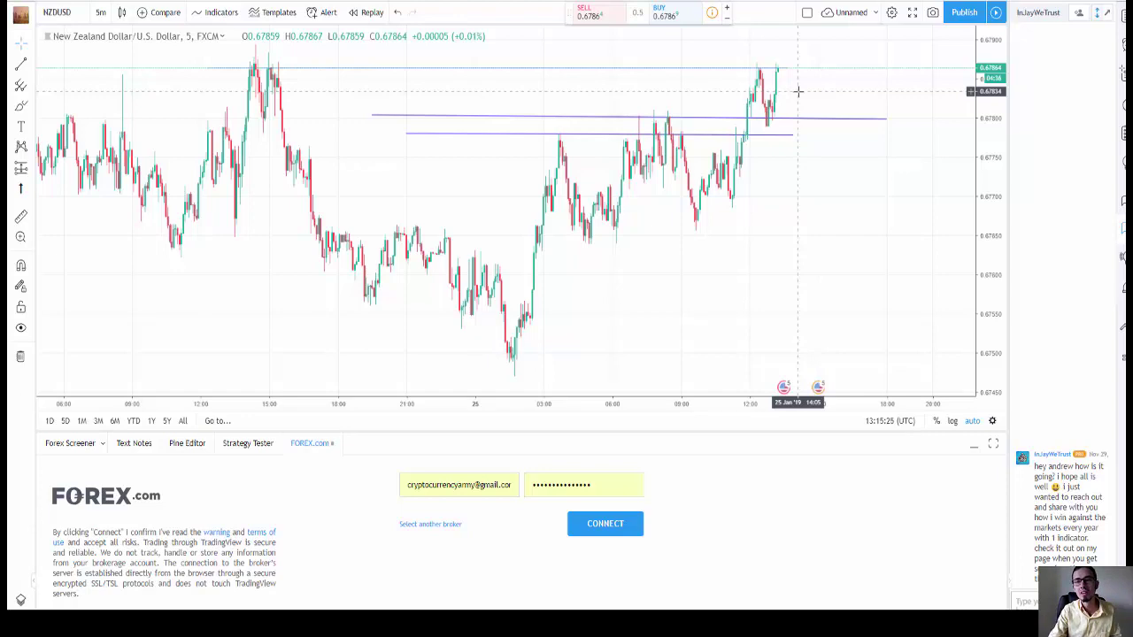
scroll(768, 130, up, 2)
scroll(769, 130, up, 1)
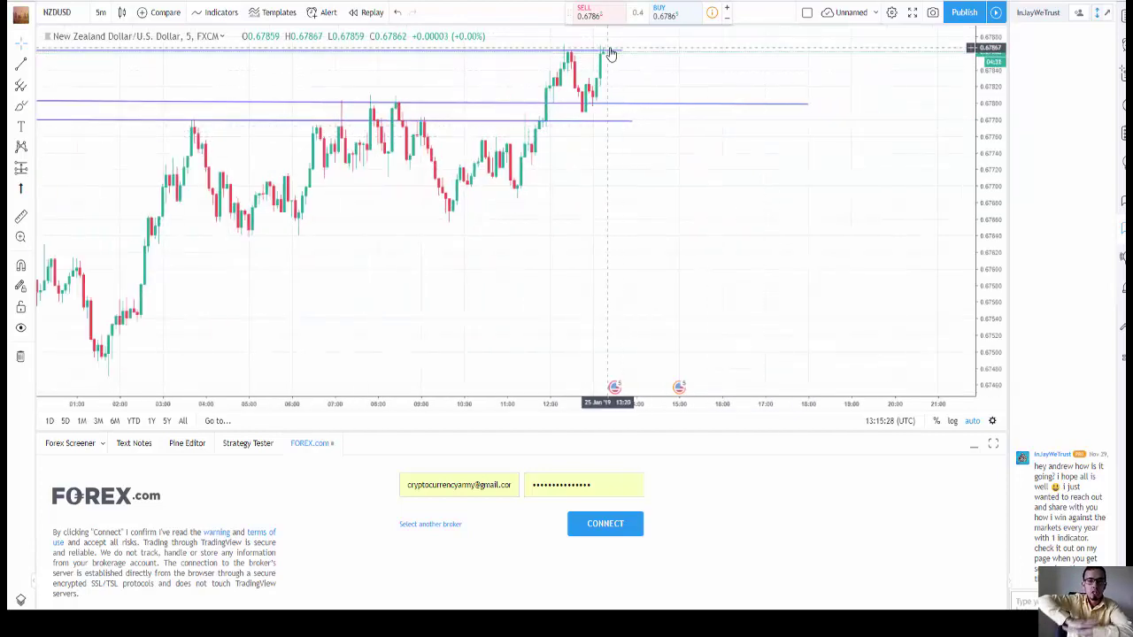
scroll(676, 124, up, 2)
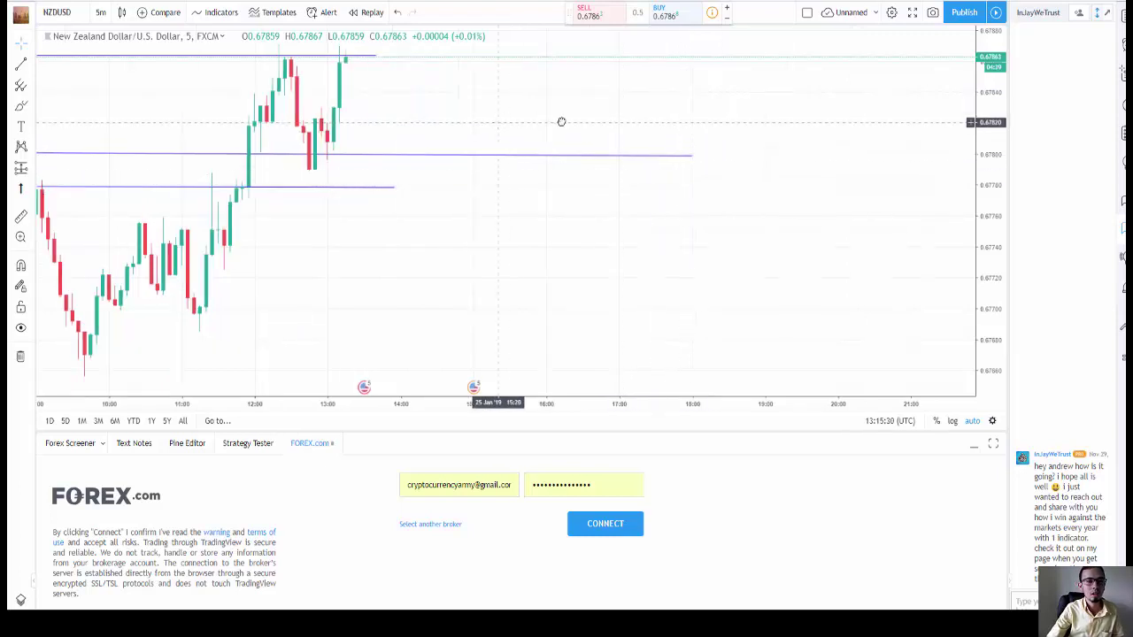
drag(561, 122, 756, 129)
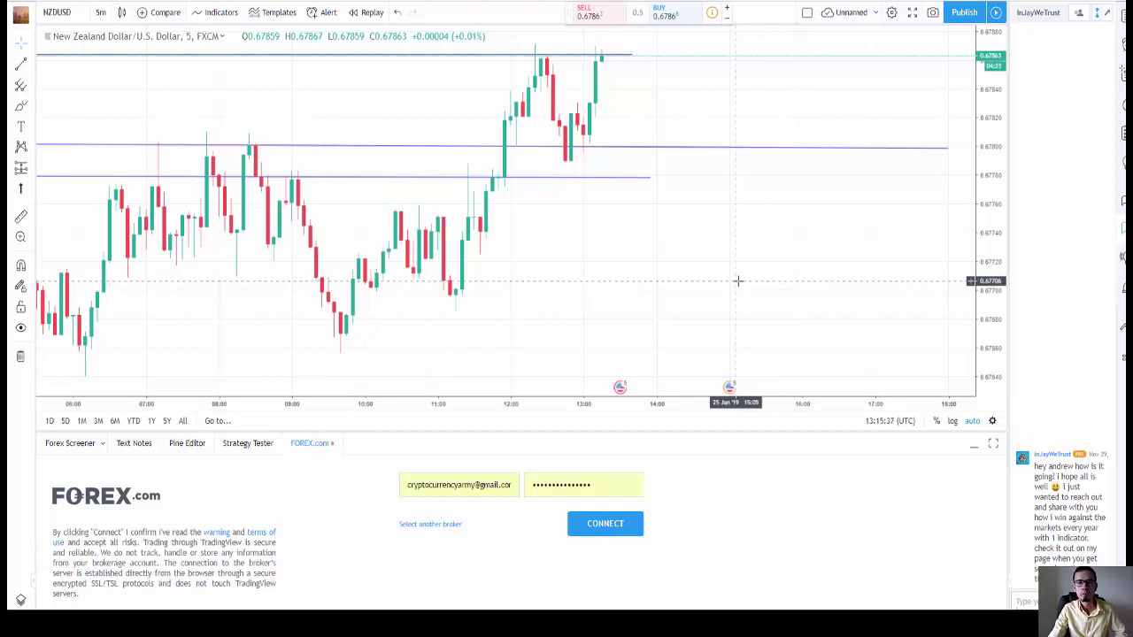
scroll(738, 281, down, 3)
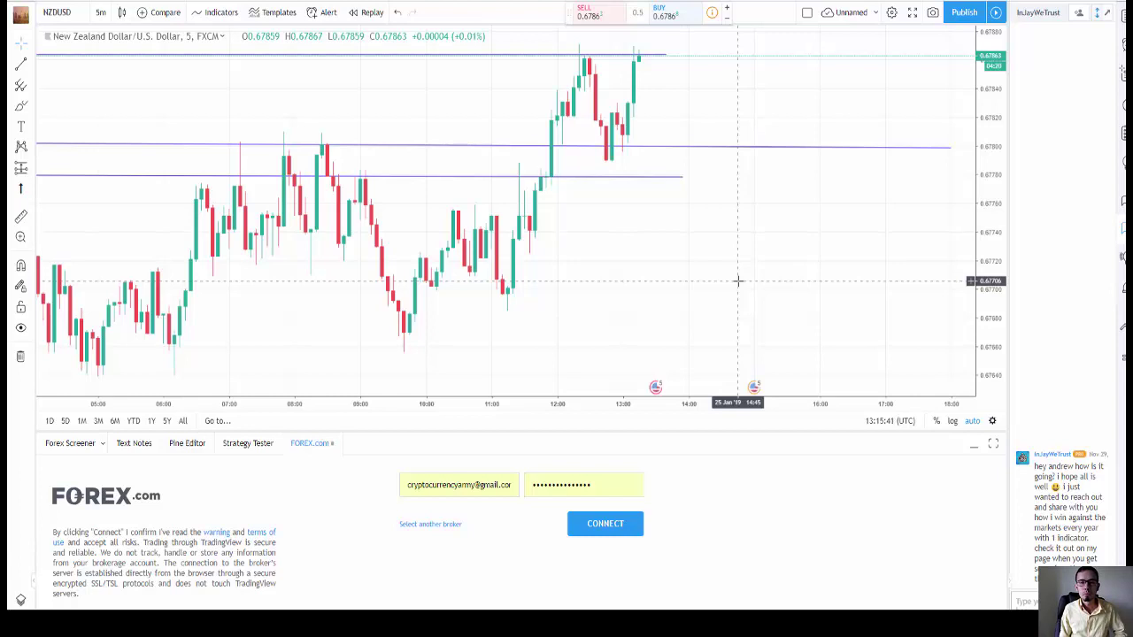
scroll(736, 278, down, 2)
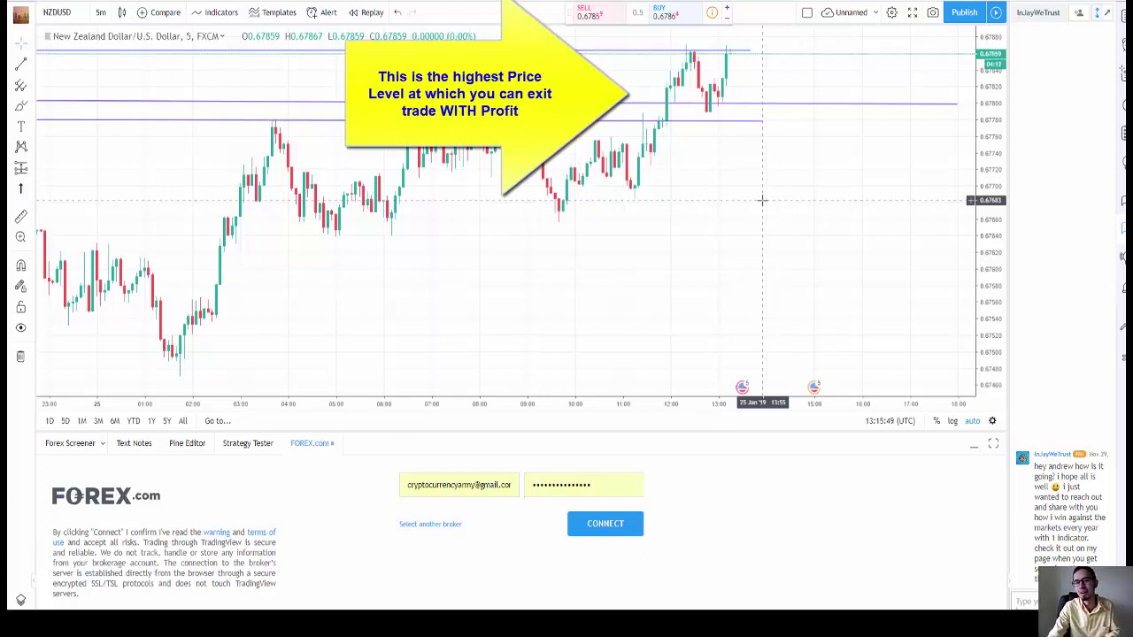
scroll(761, 200, down, 3)
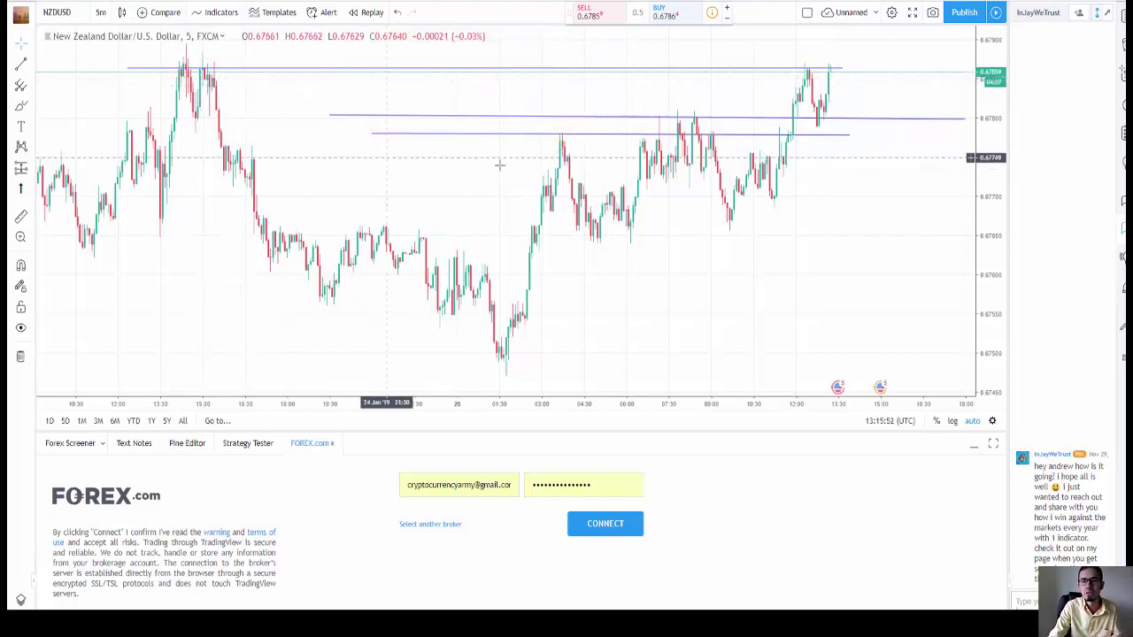
scroll(531, 168, down, 3)
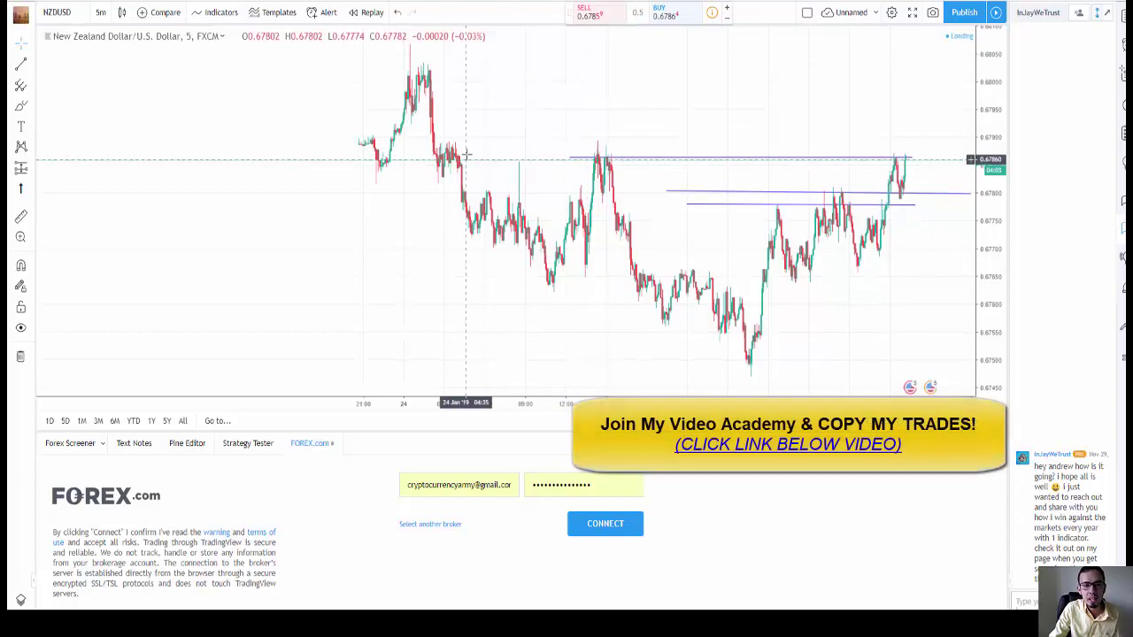
scroll(748, 184, up, 5)
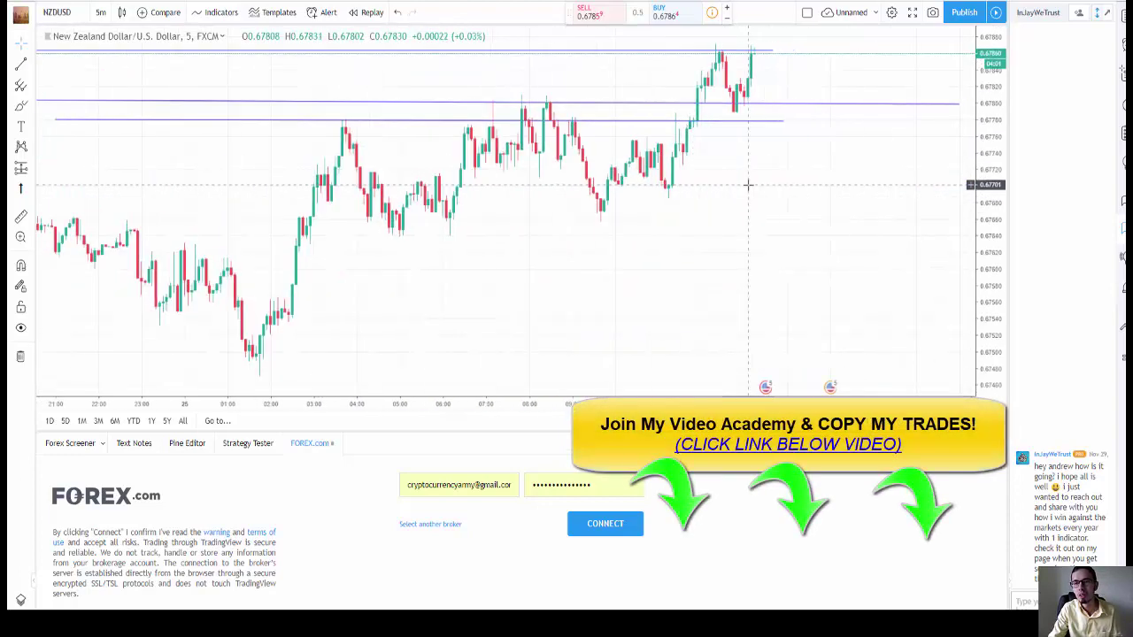